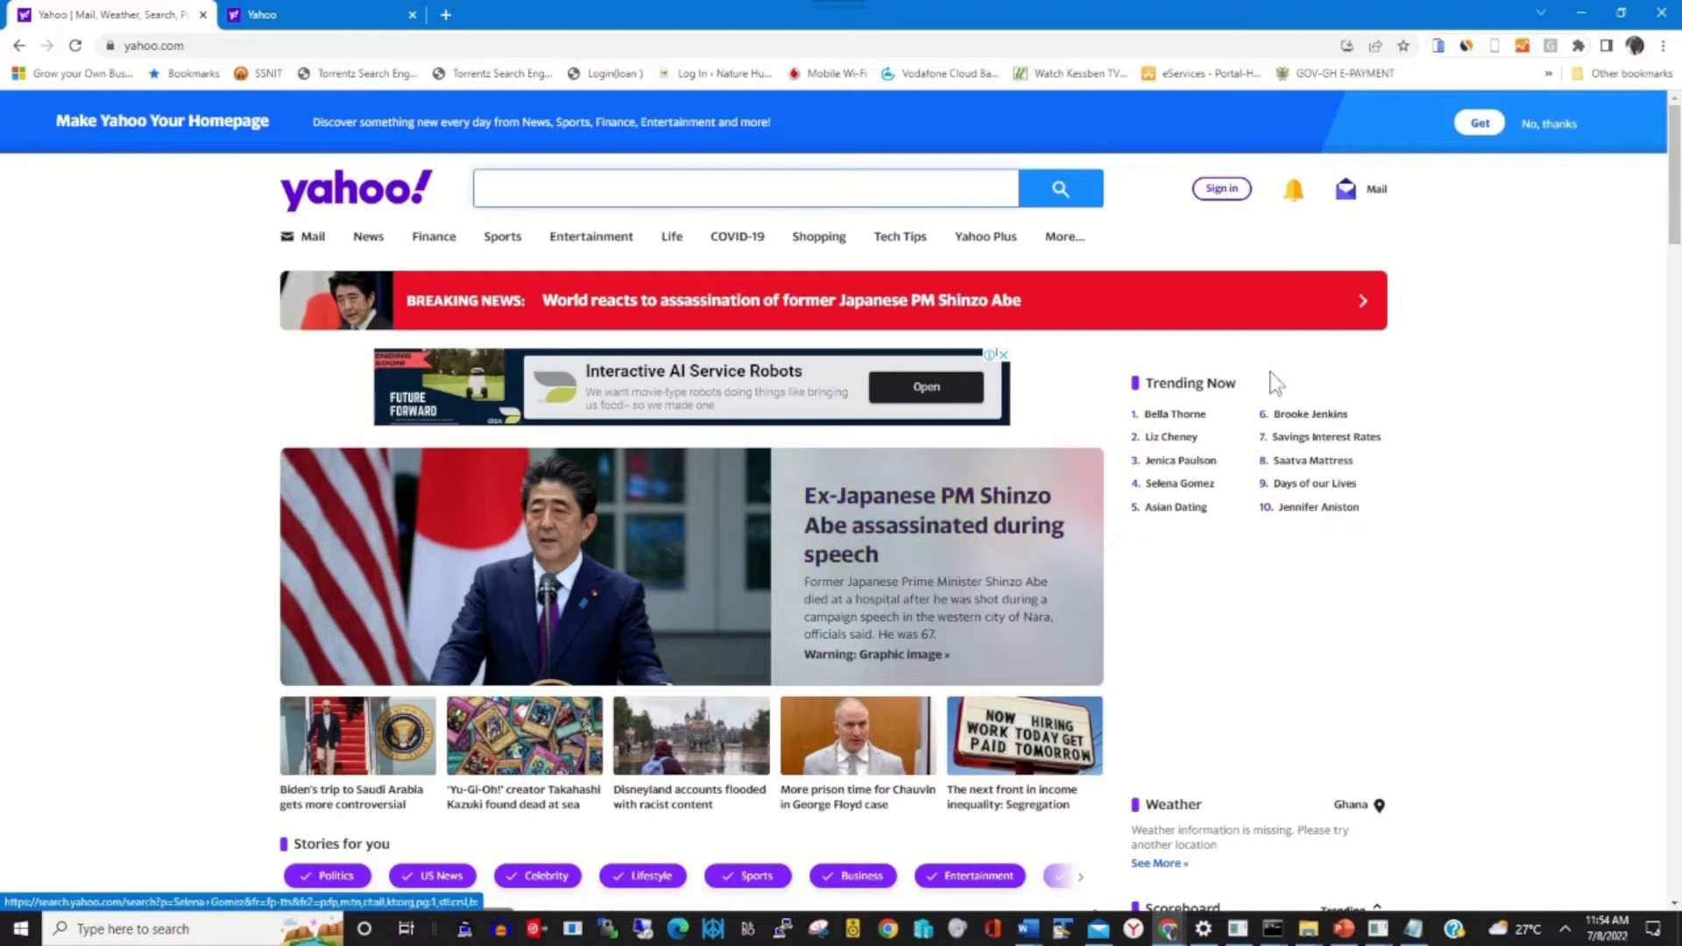
# Sign in to the saved Yahoo account with its password, then go to Mail.
pyautogui.click(1214, 193)
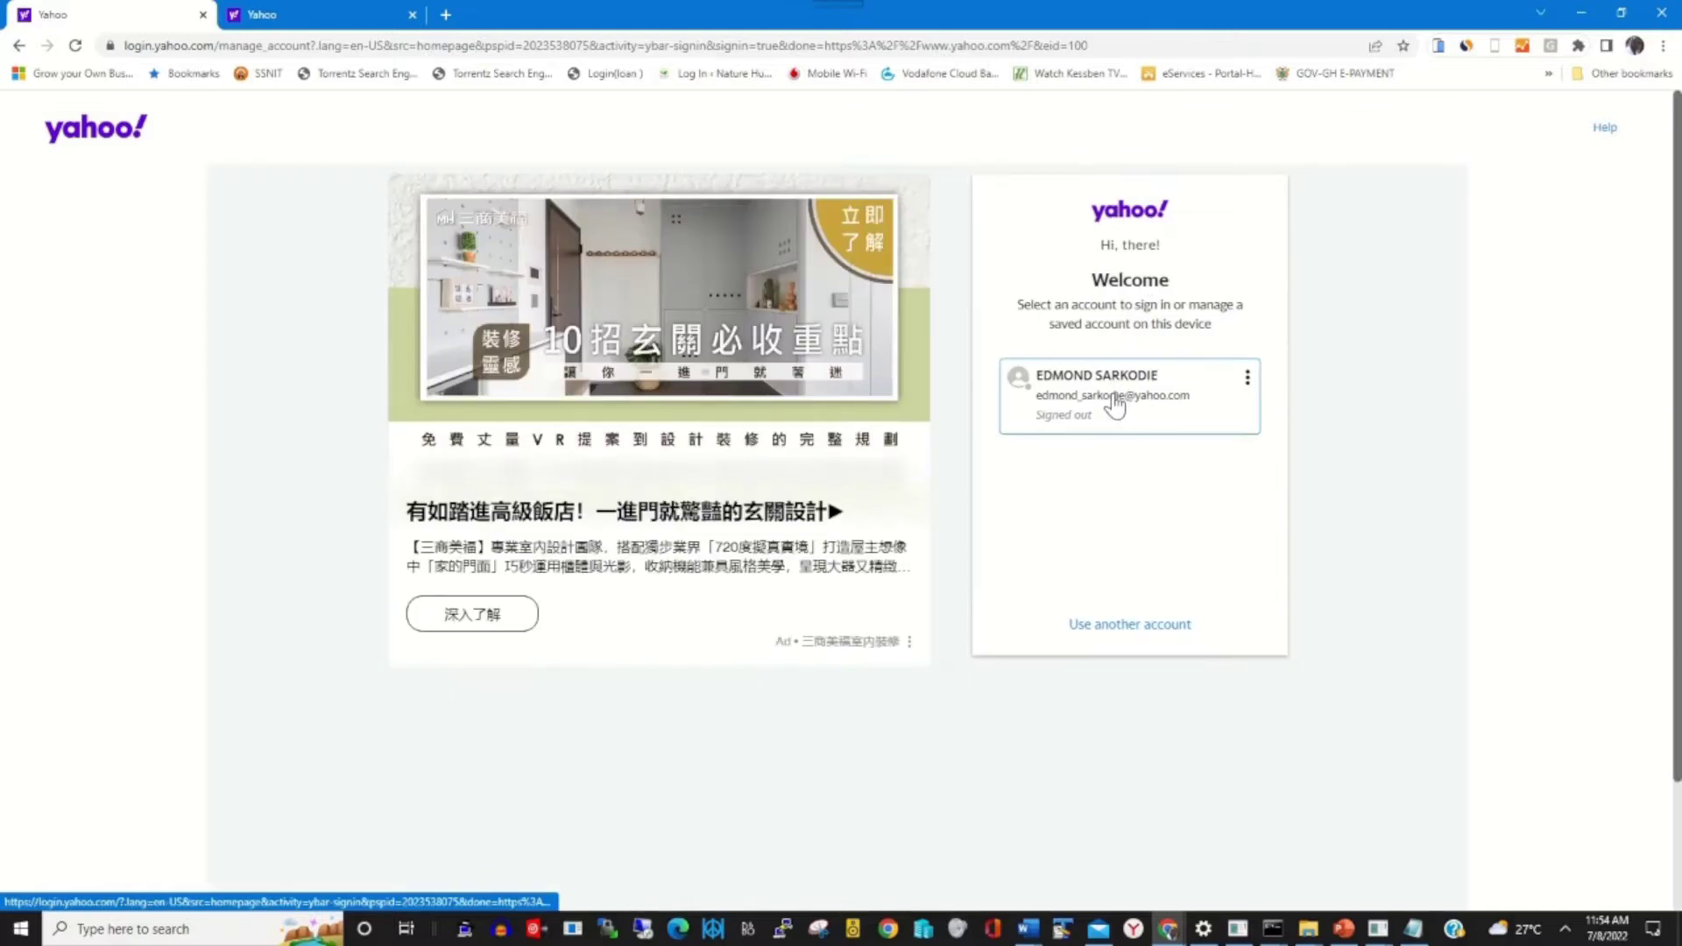
pyautogui.click(1133, 413)
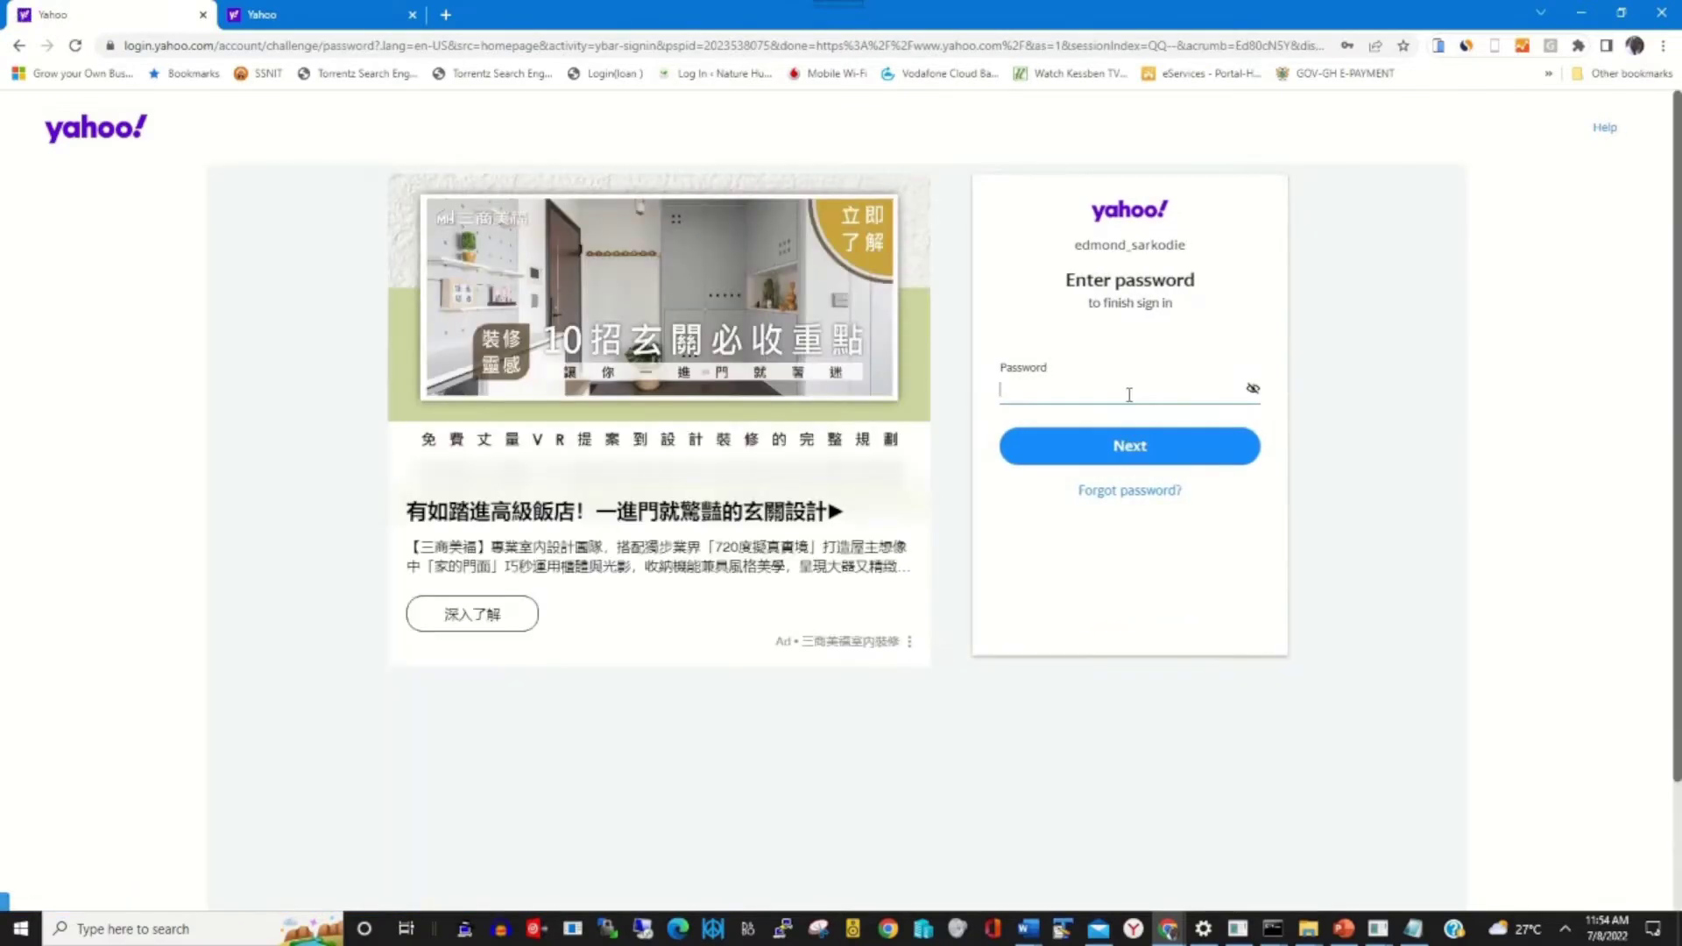
pyautogui.click(1130, 395)
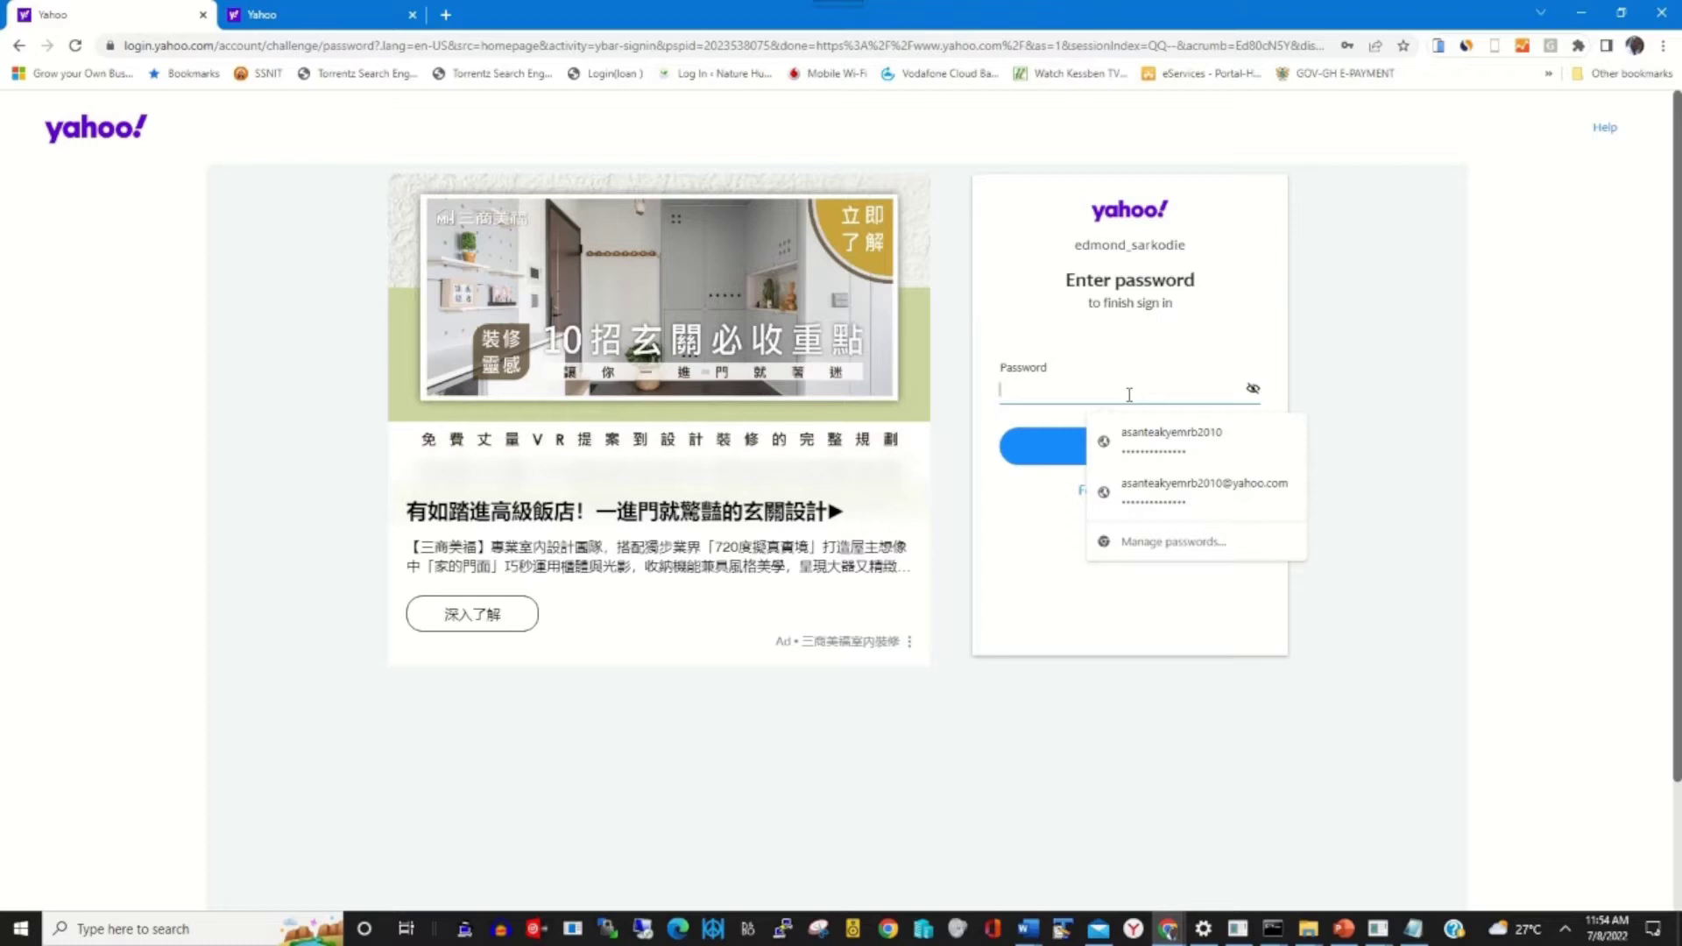
pyautogui.write('aaaaa')
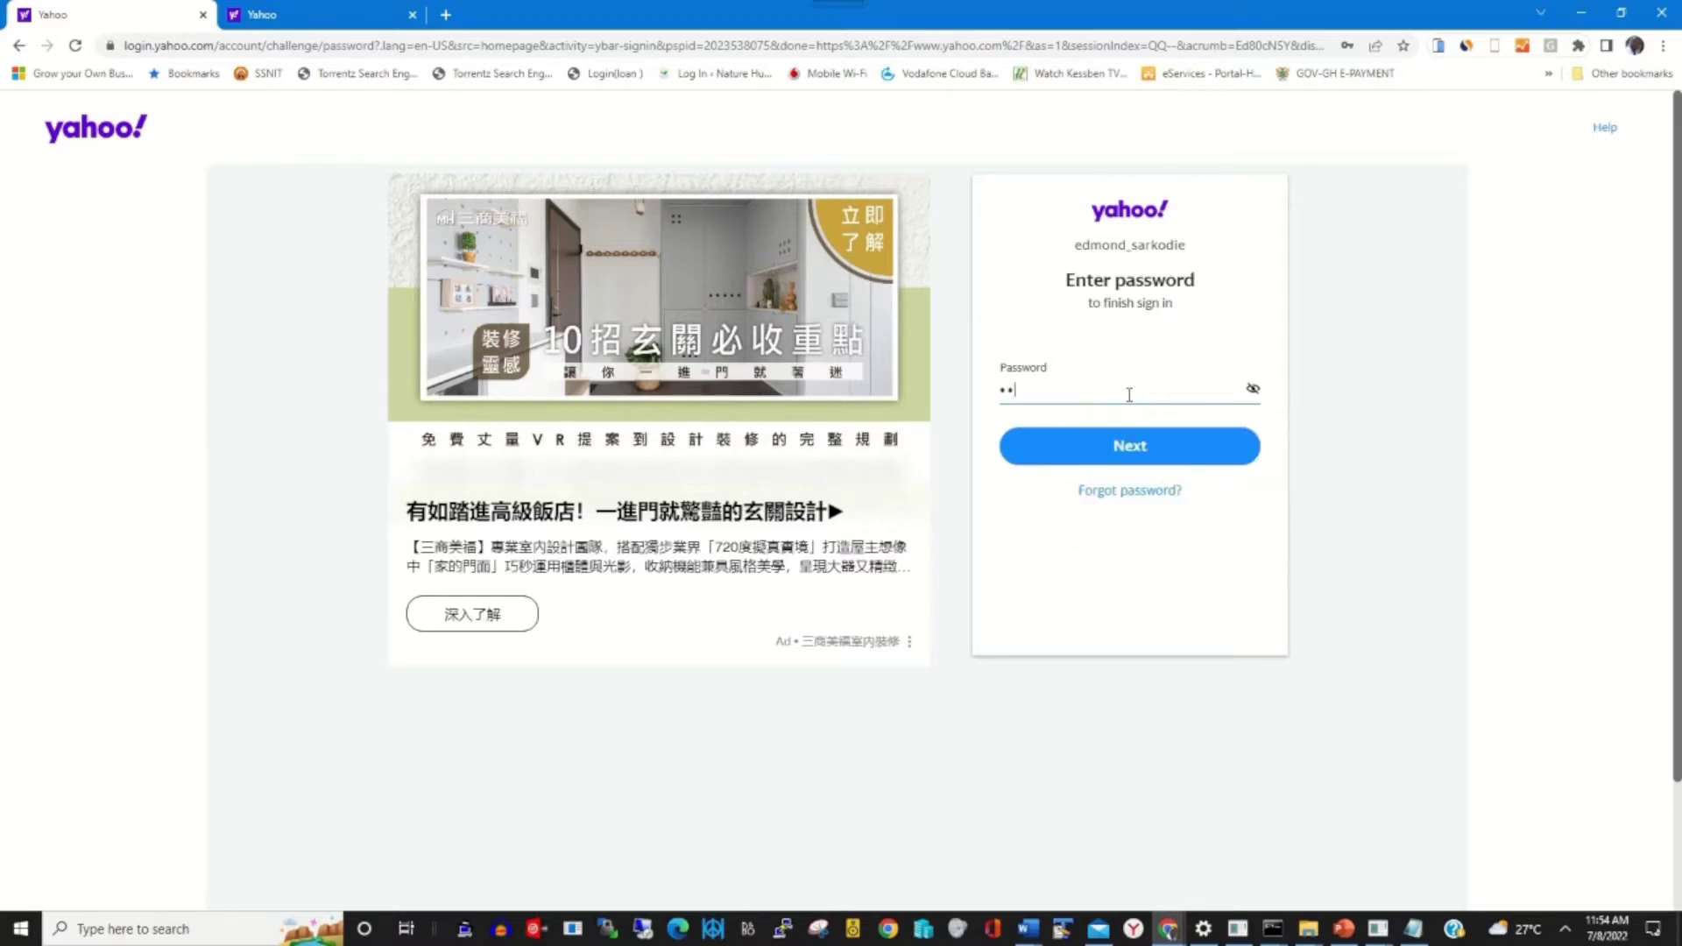
pyautogui.write('aaaaaa')
pyautogui.click(1118, 450)
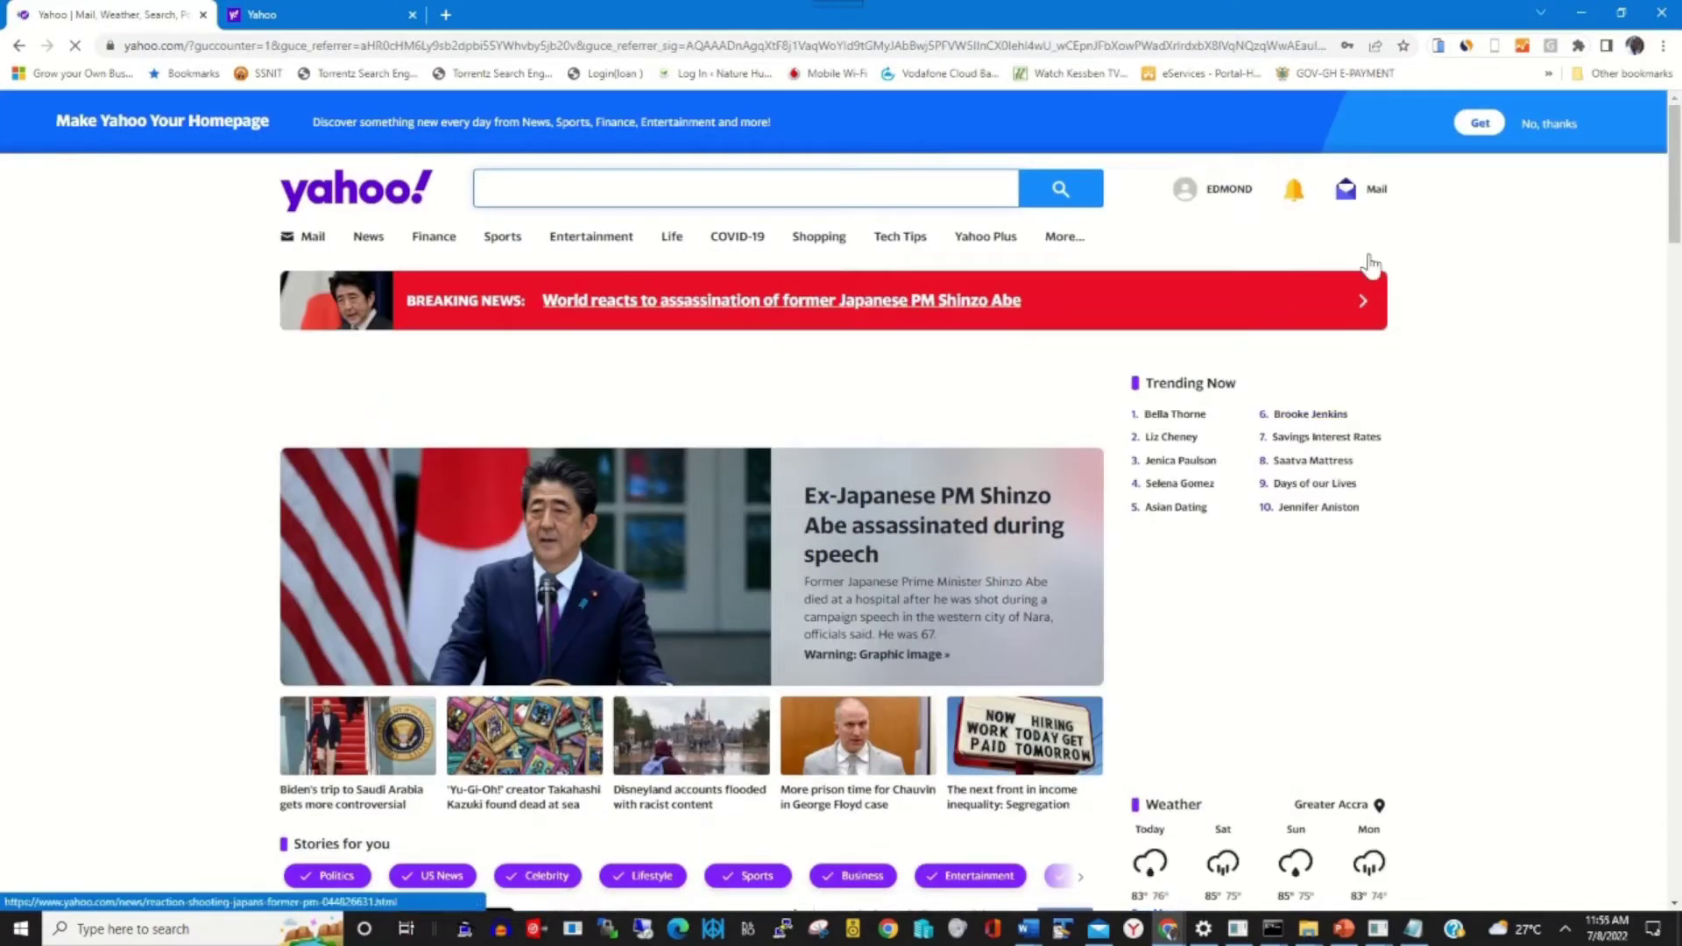
pyautogui.click(1377, 201)
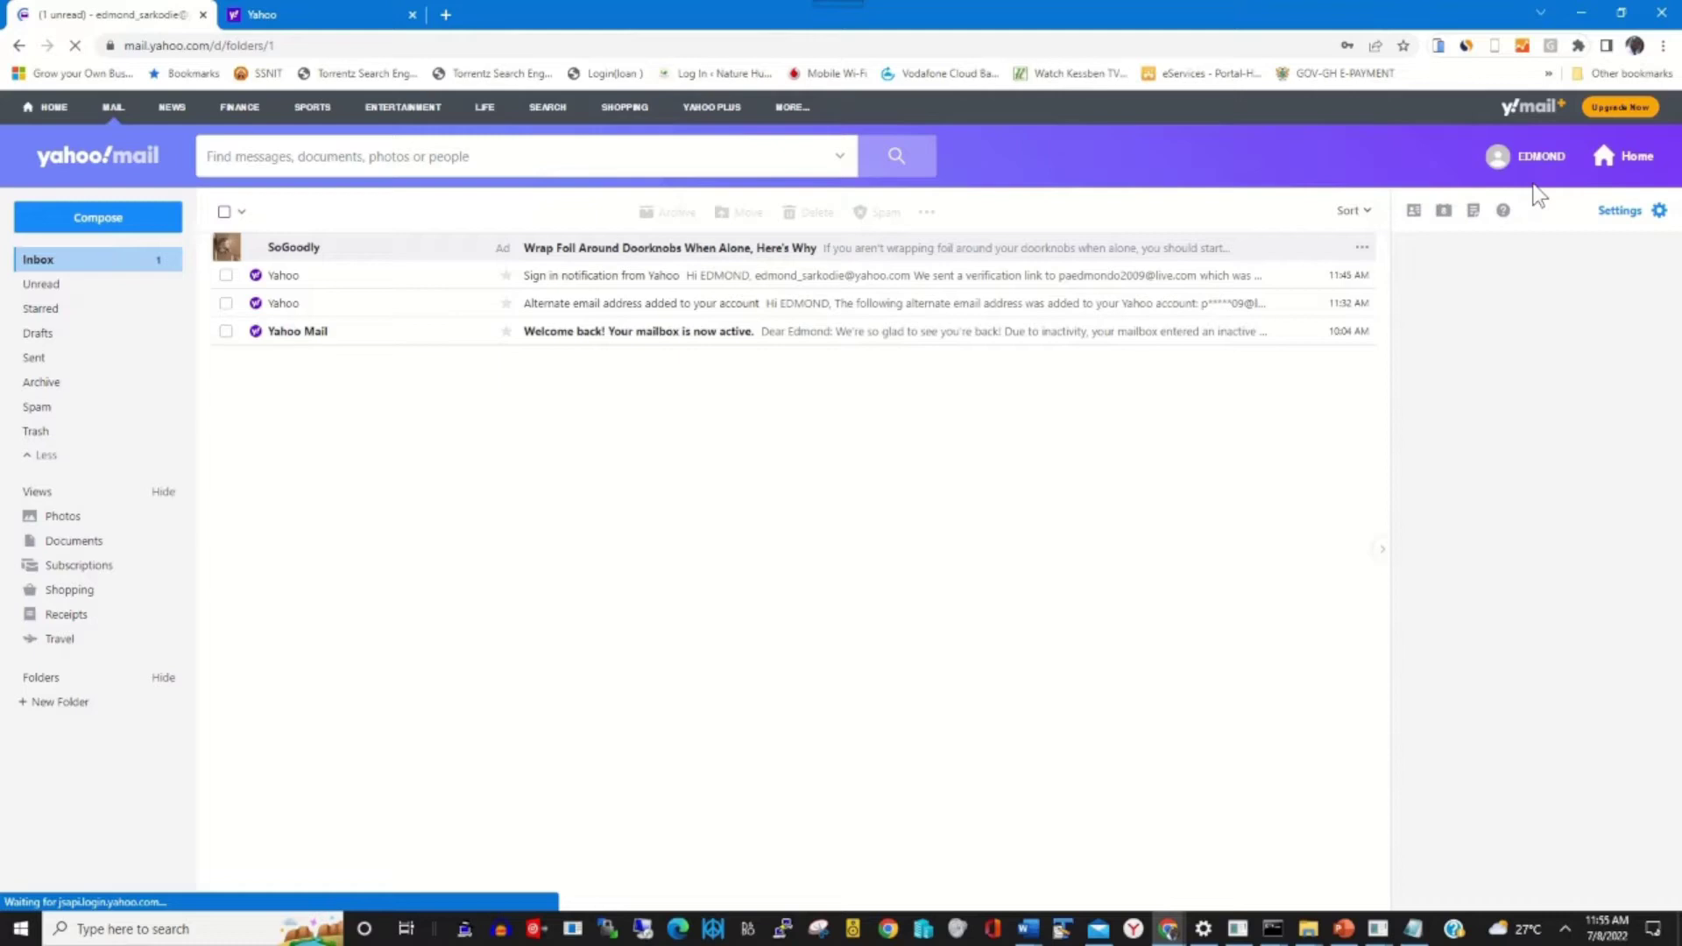
# Open the profile-name account dropdown over the loaded inbox.
pyautogui.moveTo(1516, 175)
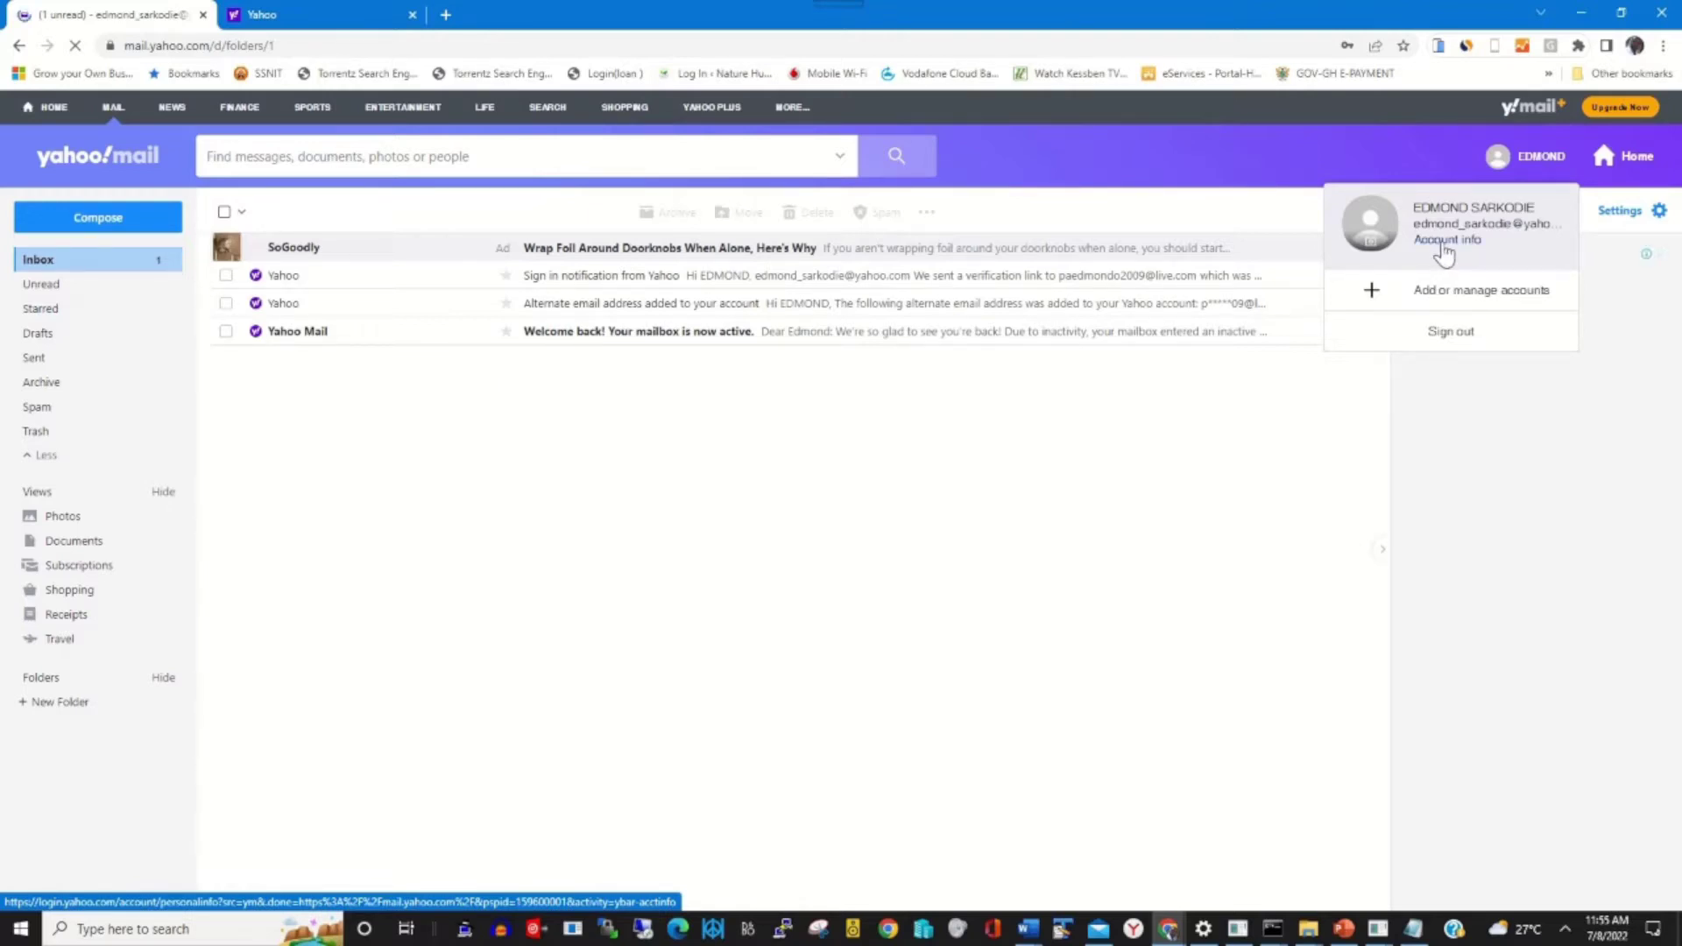
# Go from Account info to Account Security and scroll down to Verification Methods.
pyautogui.click(1451, 246)
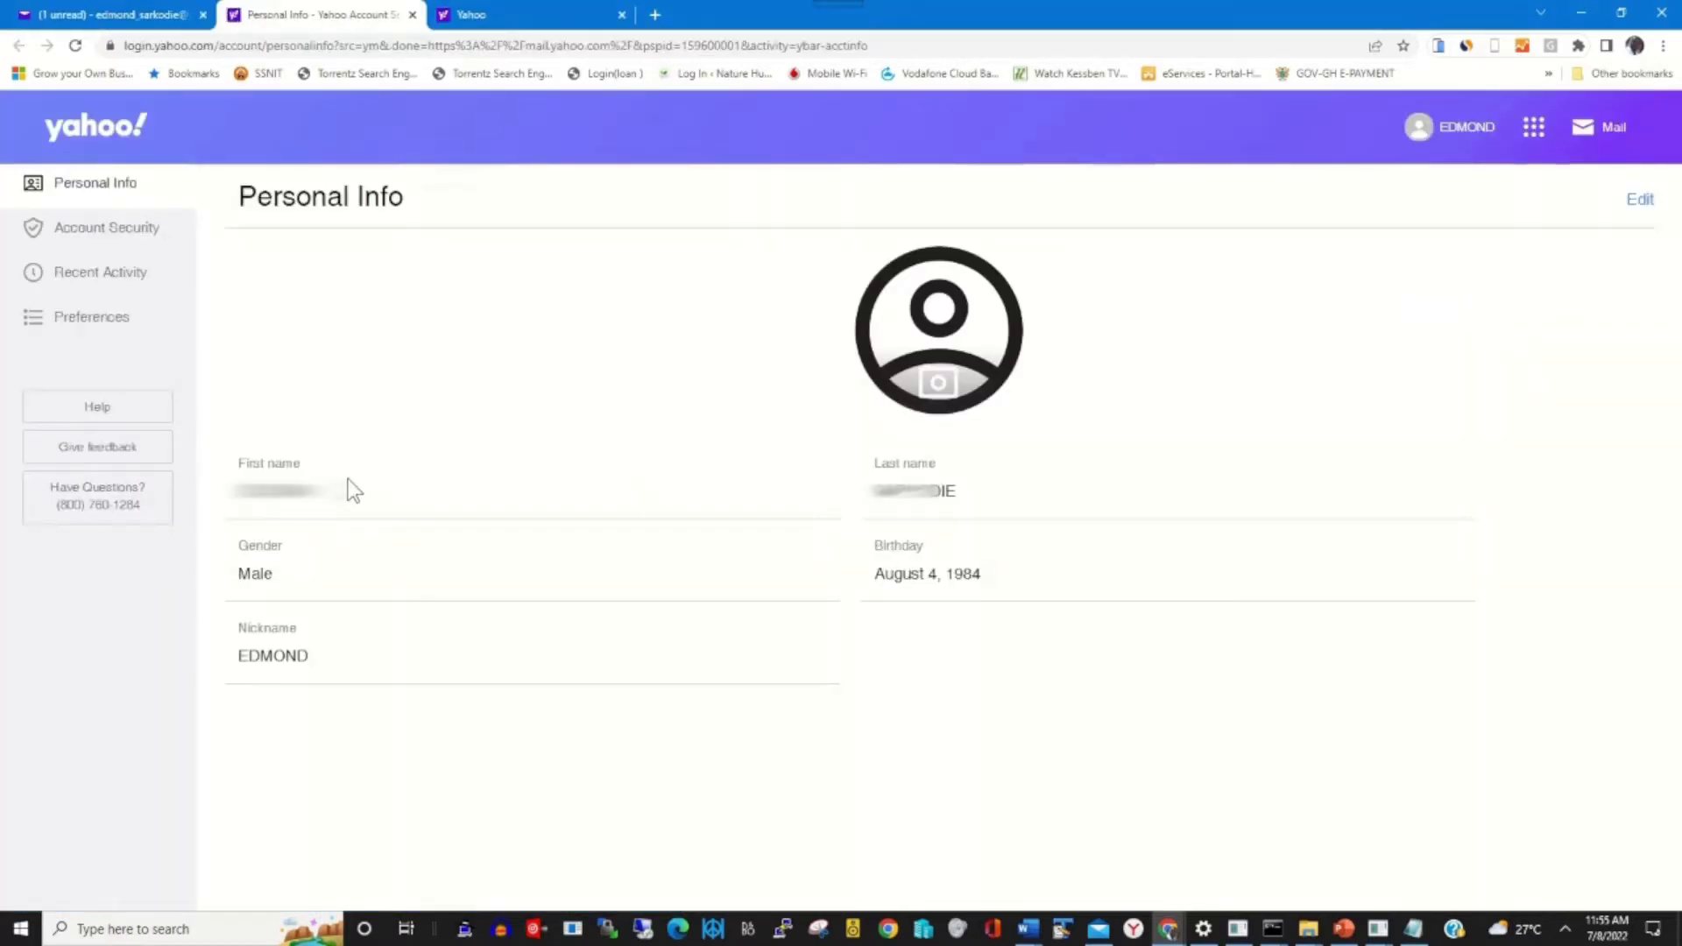
pyautogui.click(123, 236)
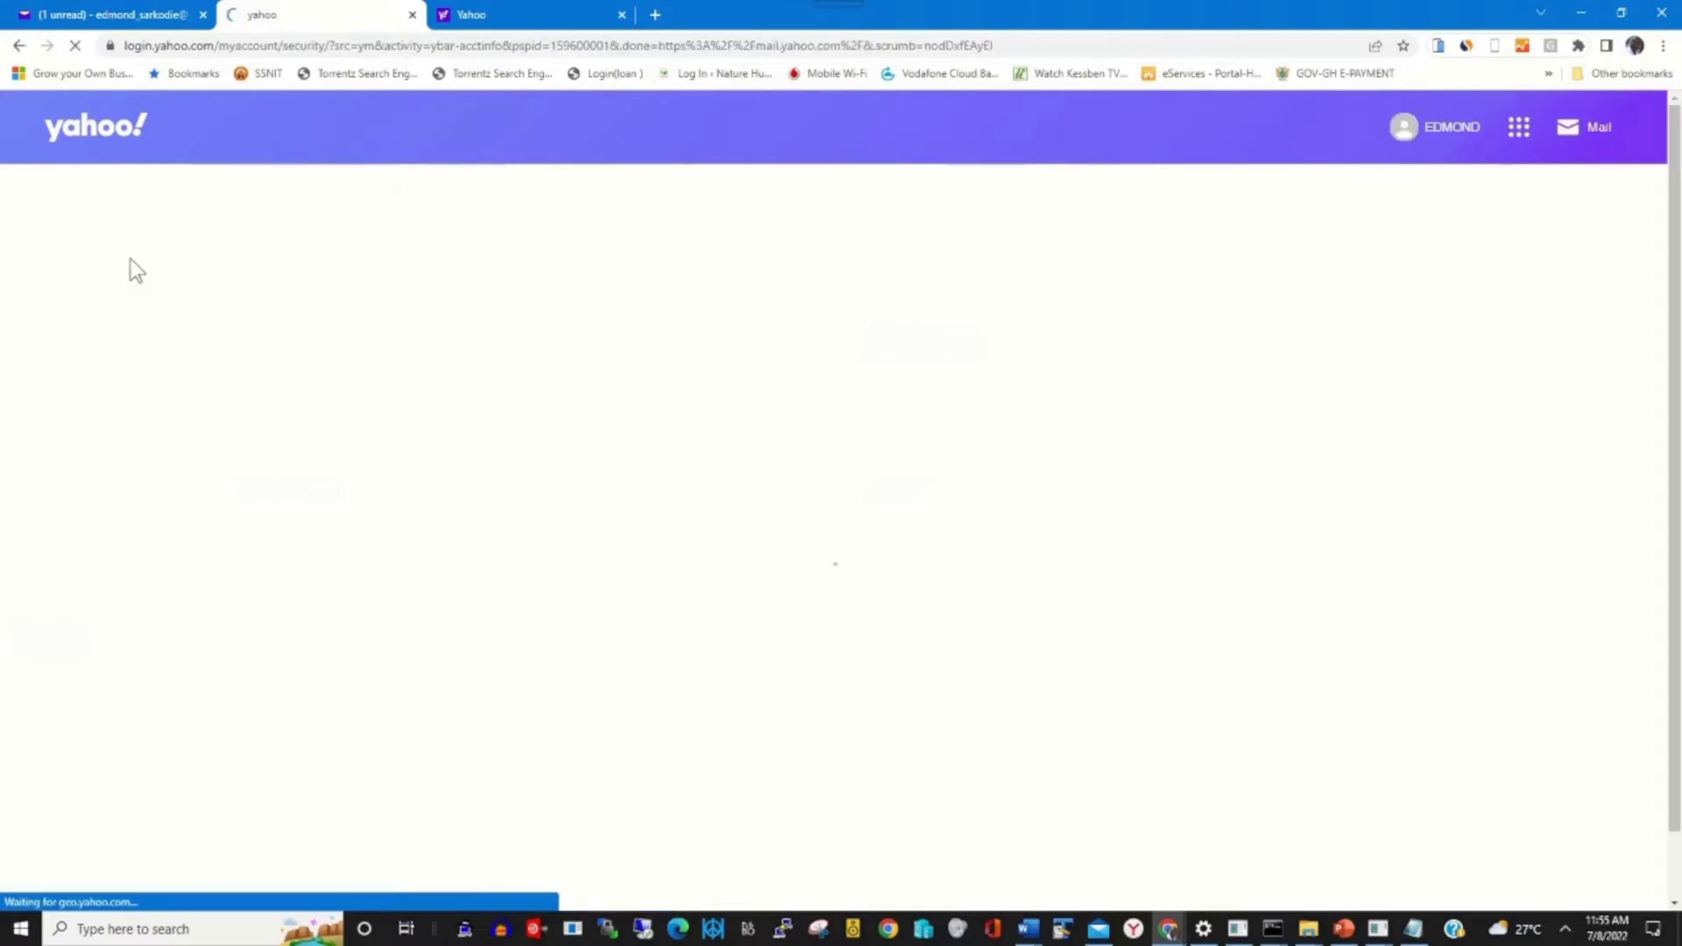
pyautogui.moveTo(1676, 338); pyautogui.dragTo(1678, 786)
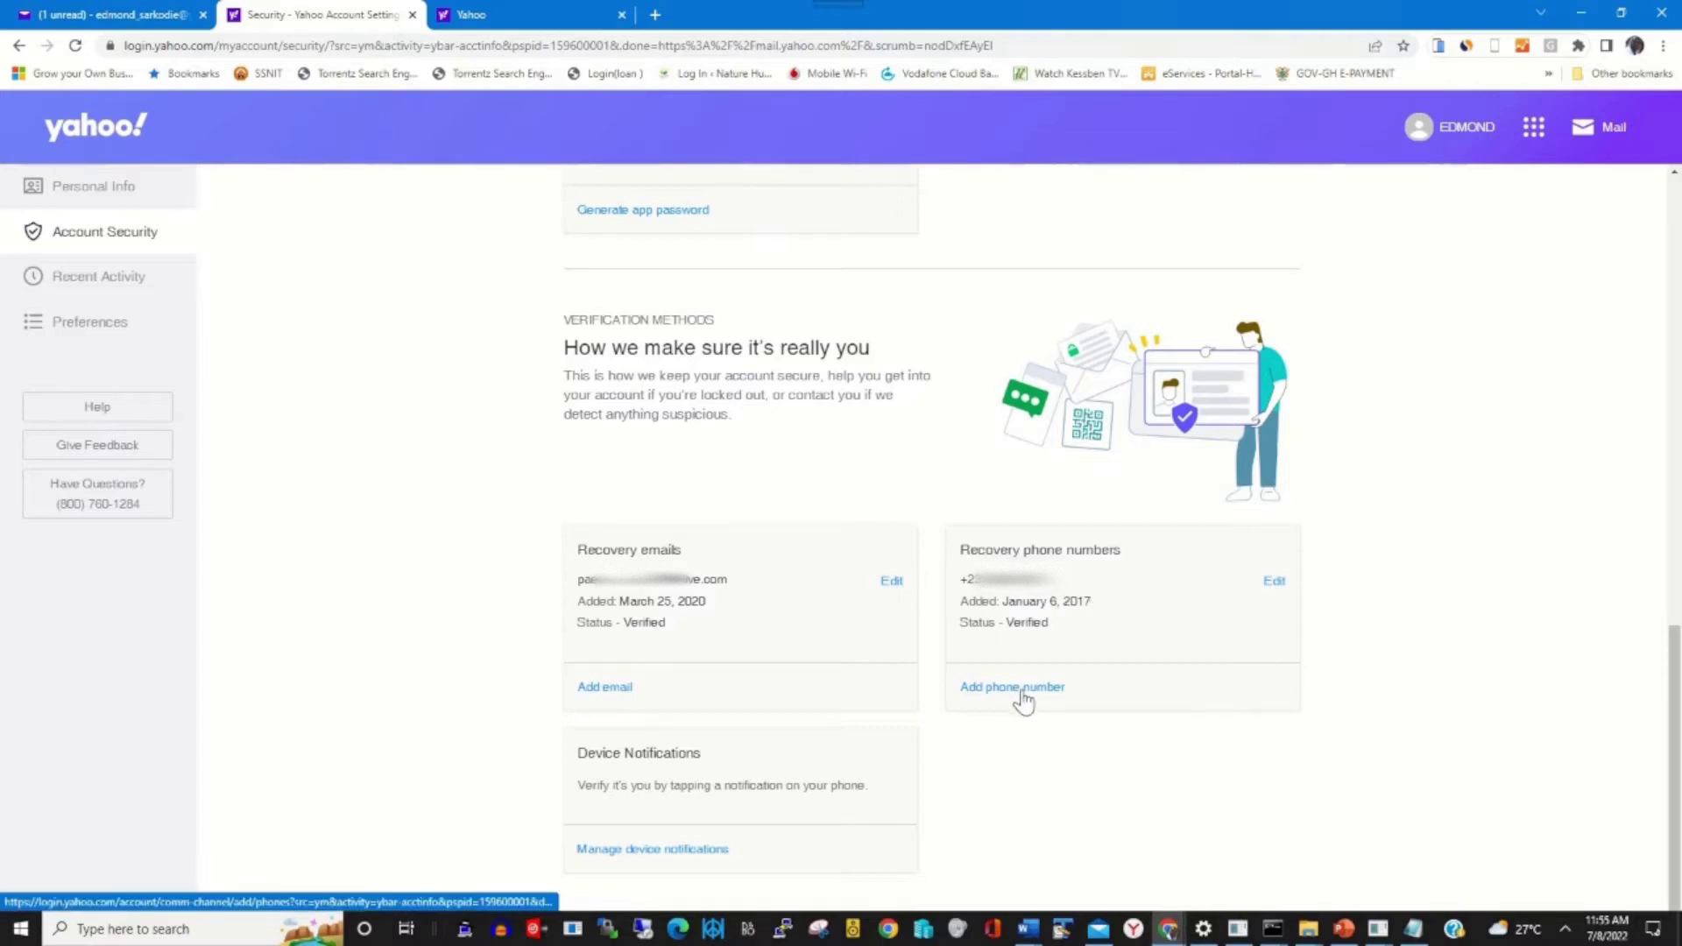
# Add the pasted recovery mobile number without its leading 0 and submit it.
pyautogui.click(1022, 691)
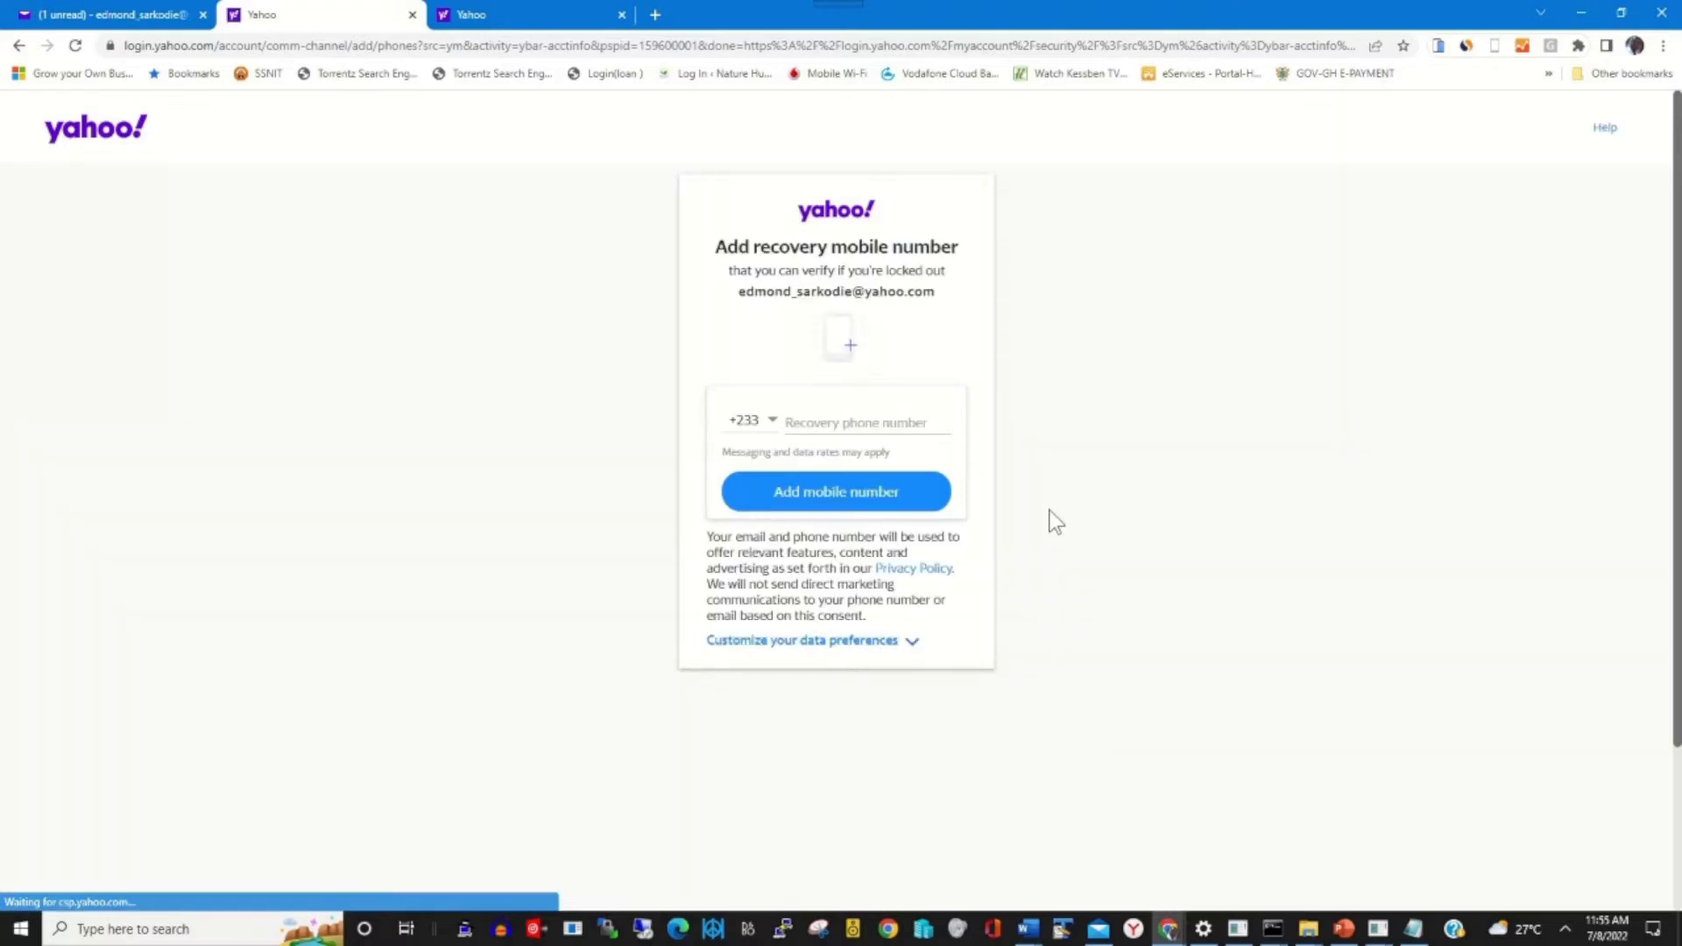
pyautogui.click(848, 423)
pyautogui.hotkey('ctrl', 'v')
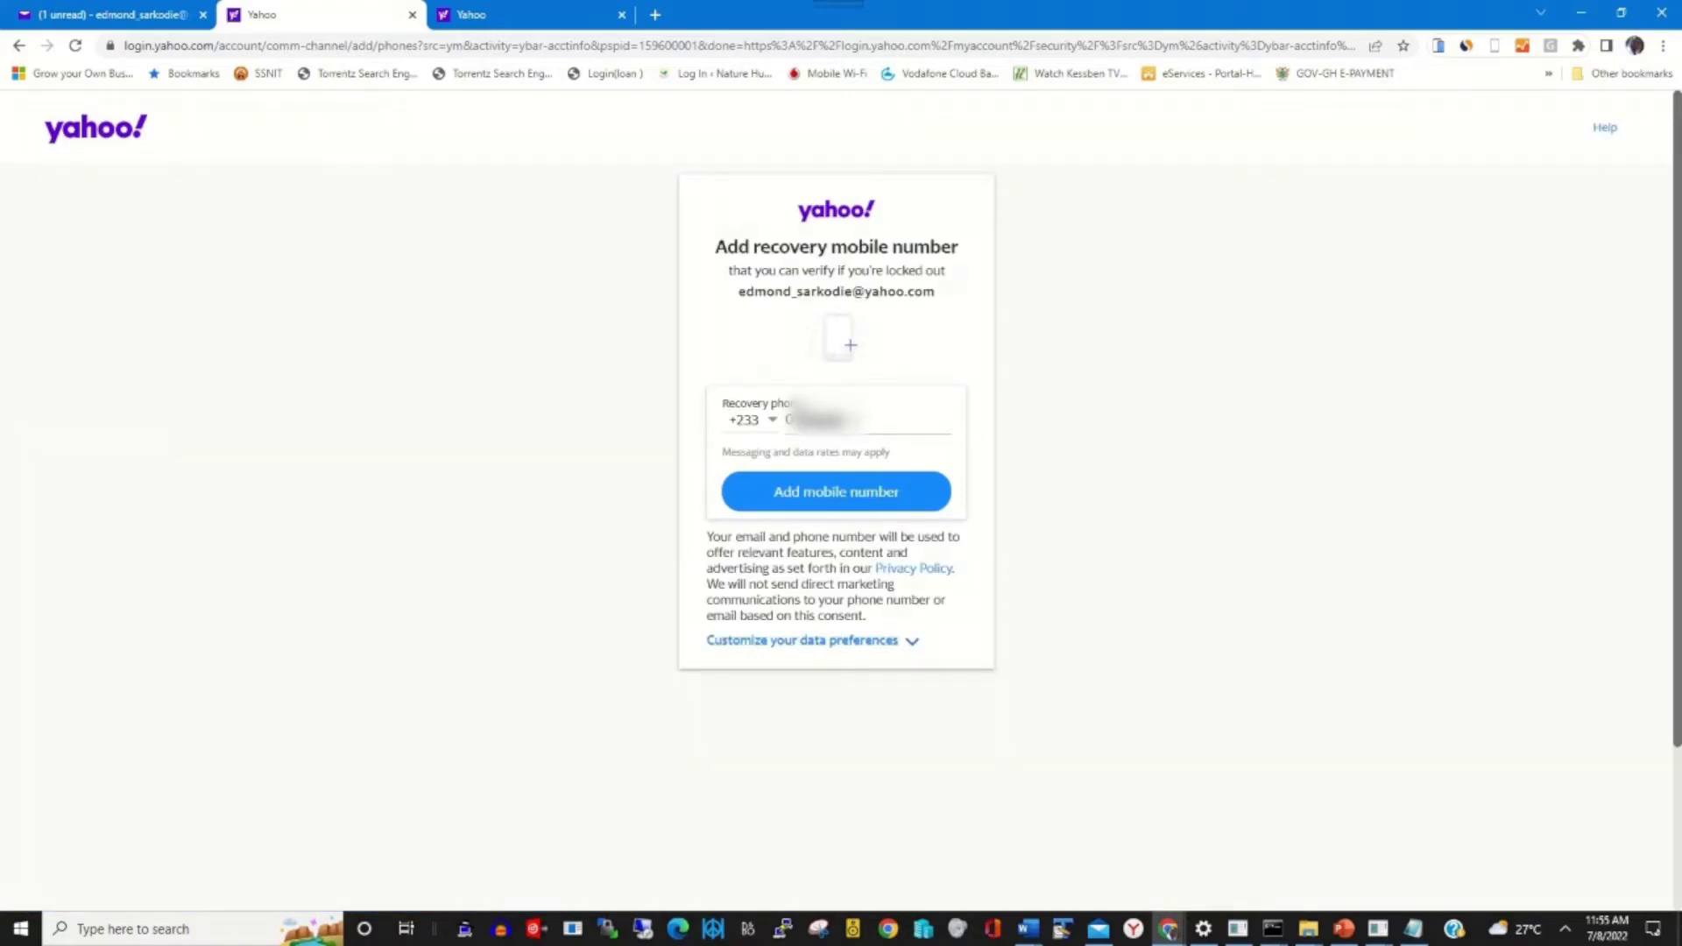
pyautogui.press('Home')
pyautogui.press('Delete')
pyautogui.click(826, 496)
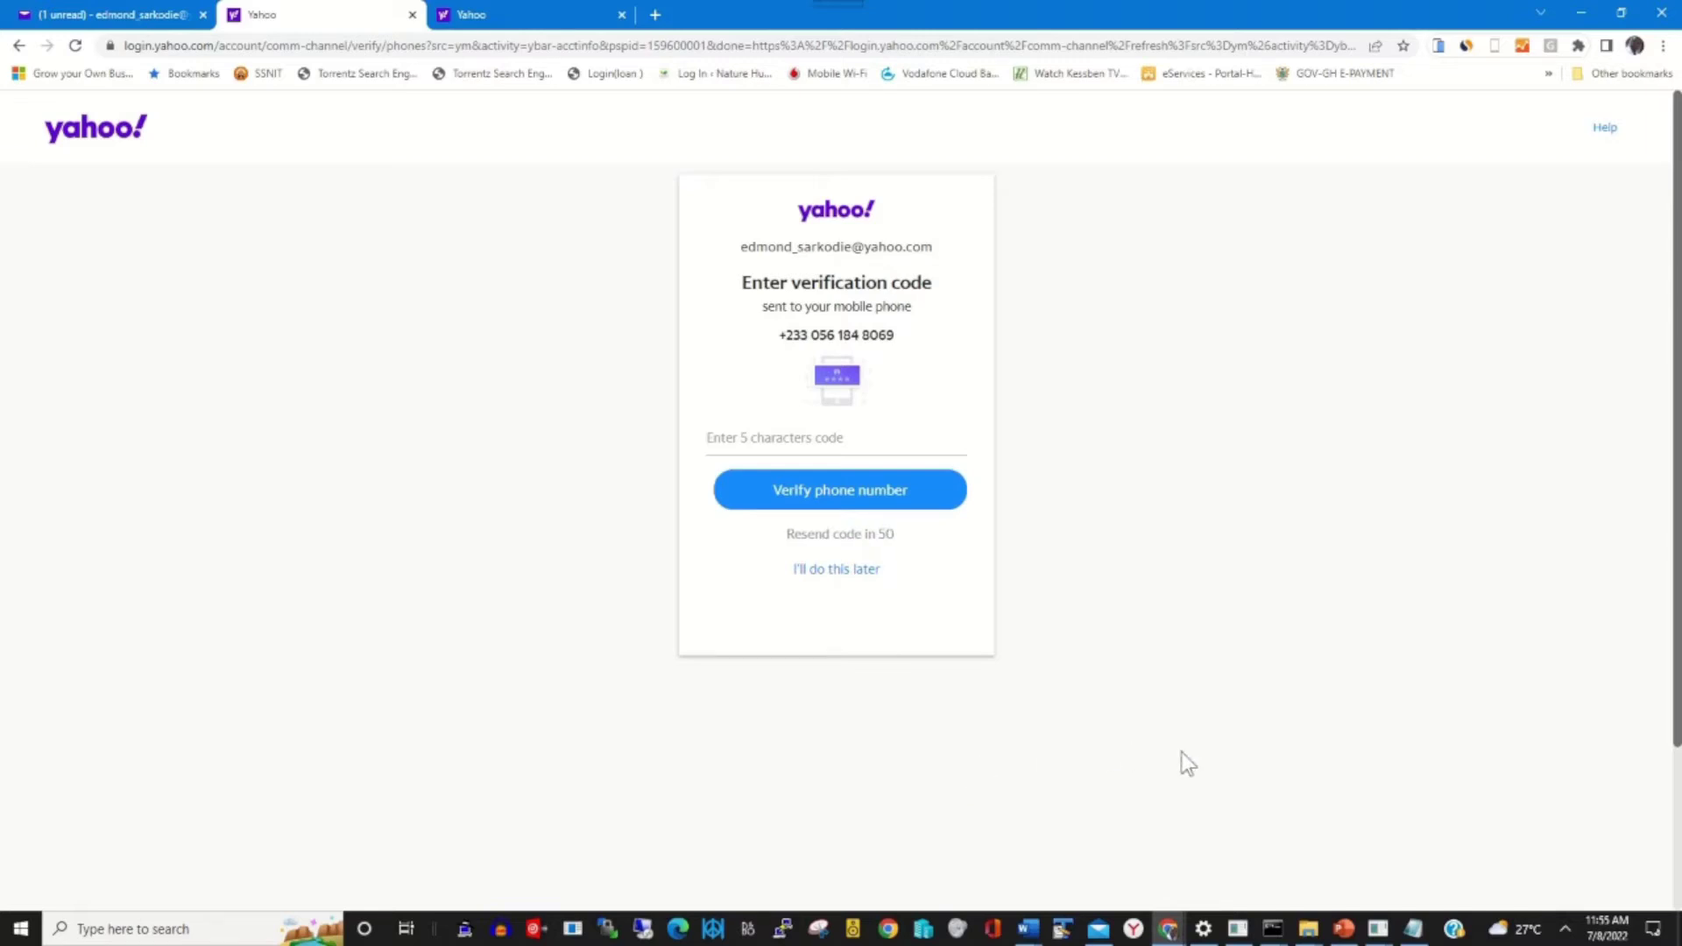
# Copy the Yahoo verification code from Messages on the mirrored Nokia 2.1 phone.
pyautogui.moveTo(1381, 932)
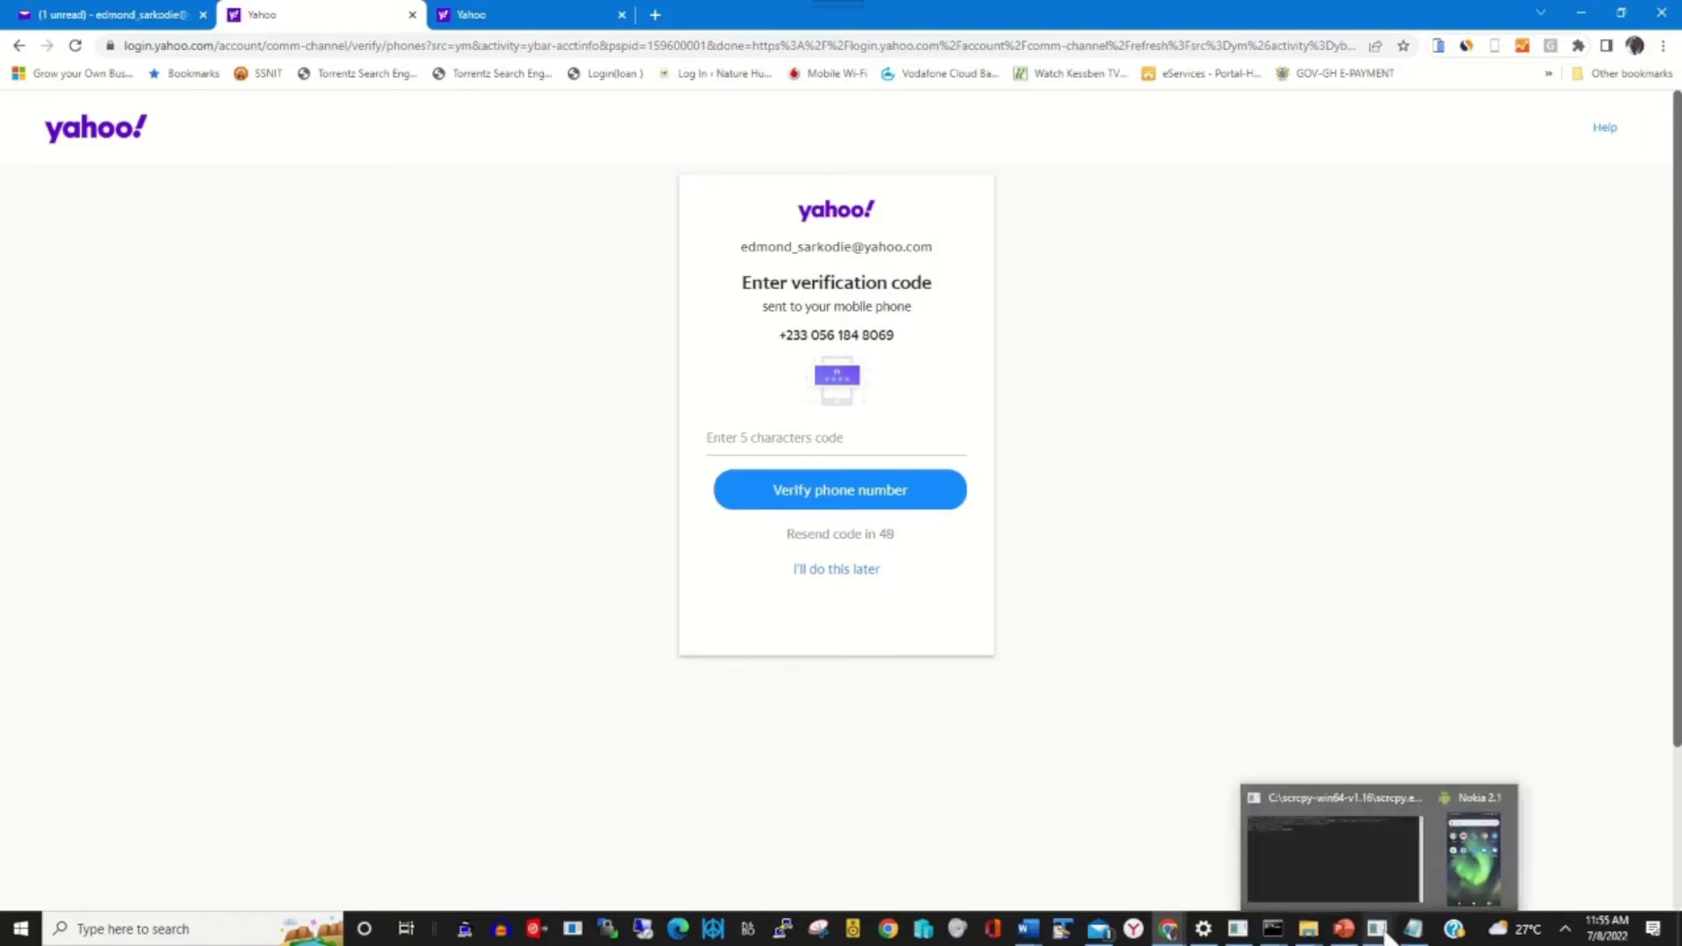
pyautogui.click(1489, 849)
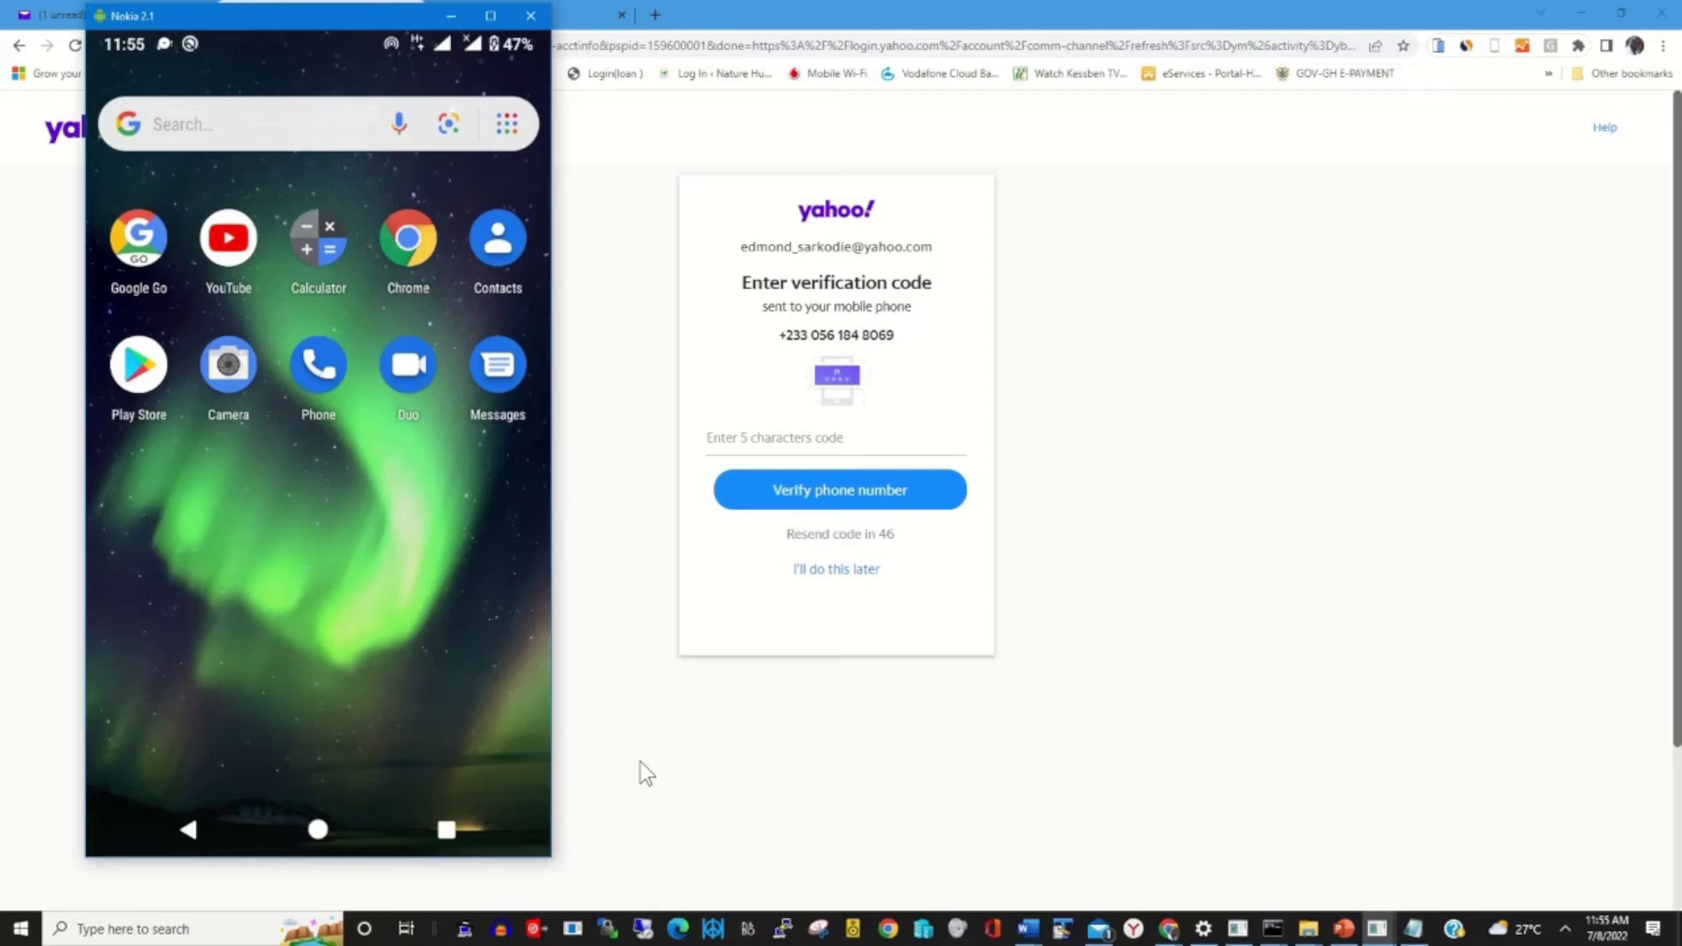
pyautogui.click(498, 368)
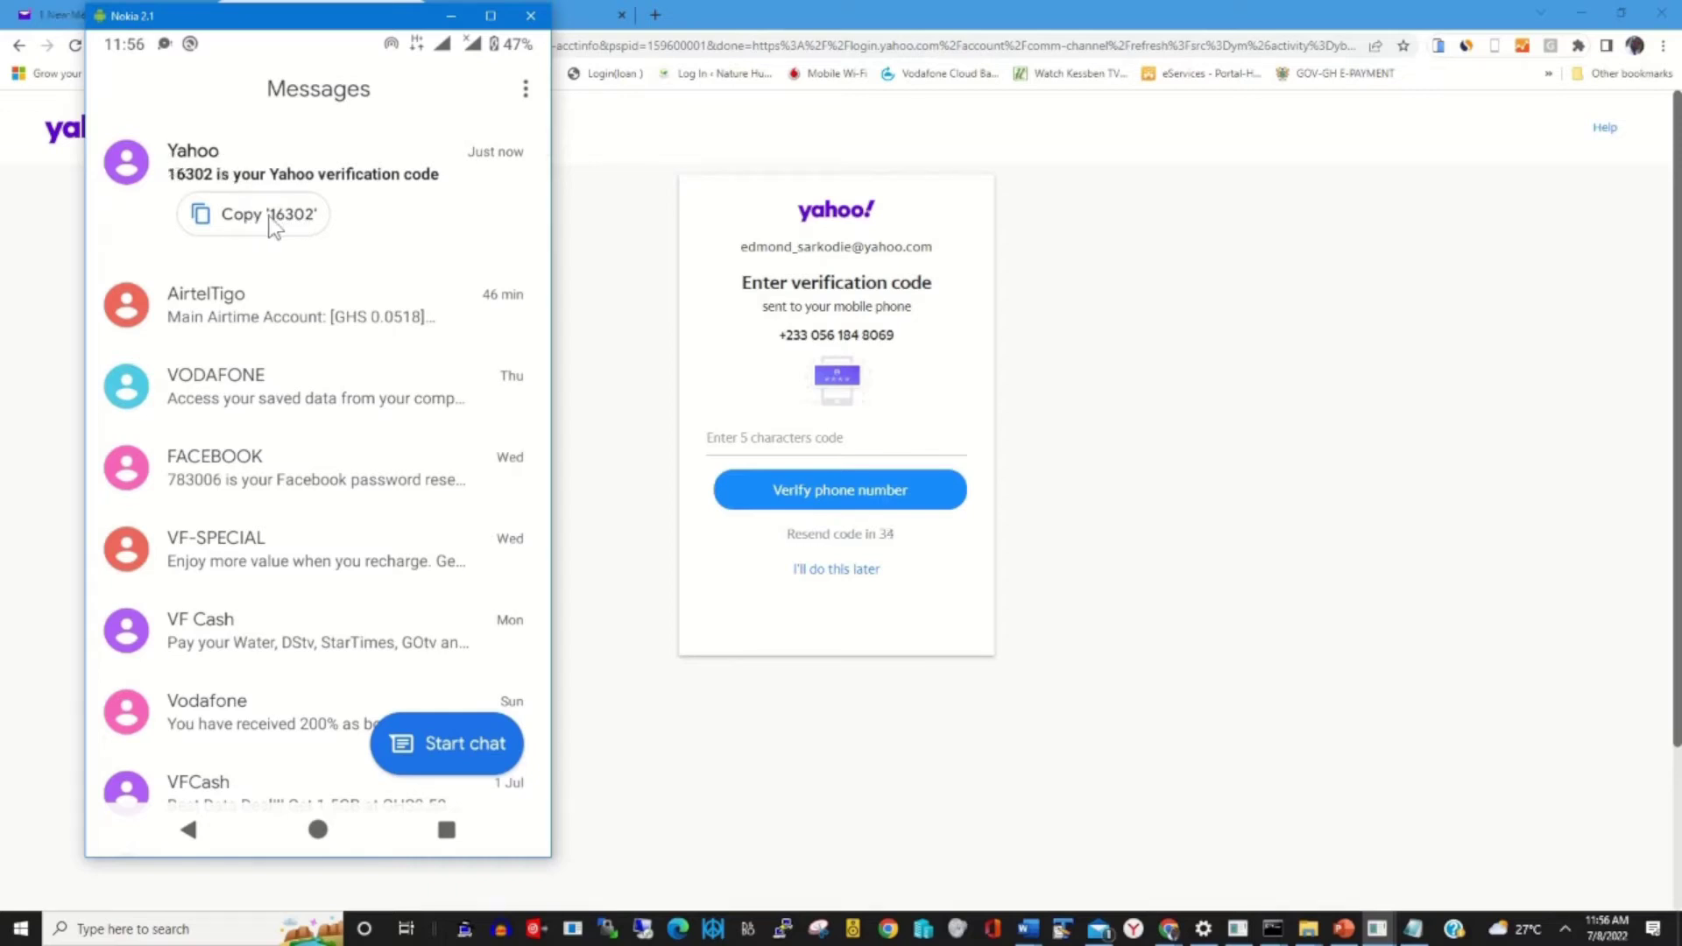
pyautogui.click(270, 221)
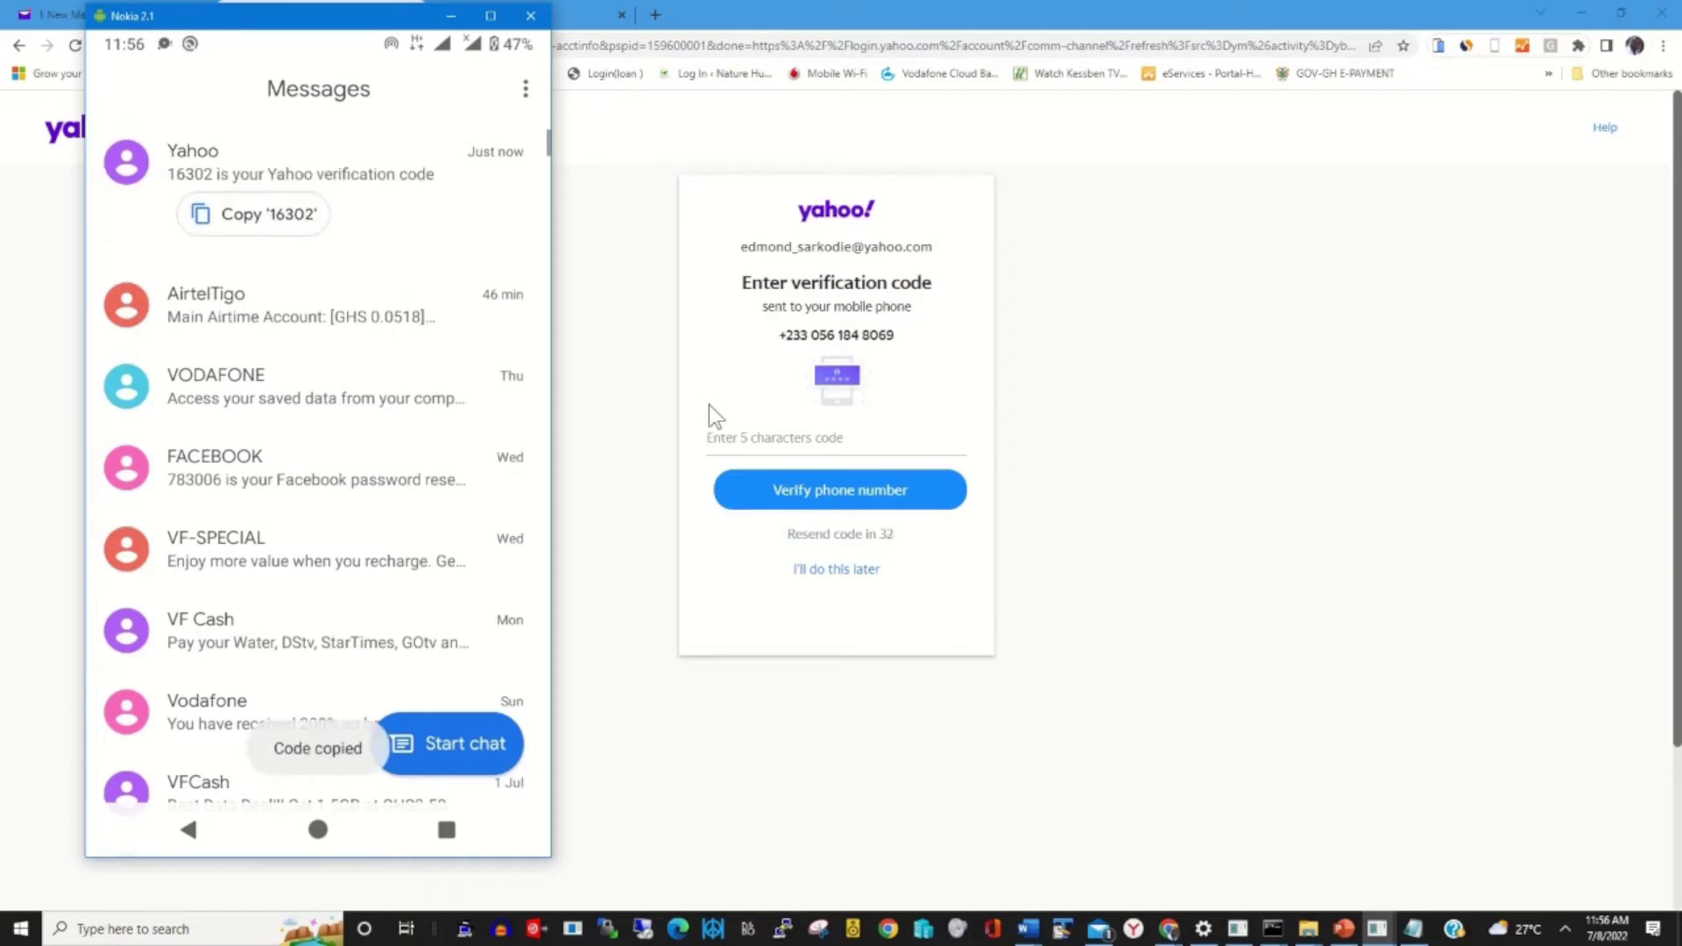
pyautogui.click(725, 435)
pyautogui.rightClick(724, 438)
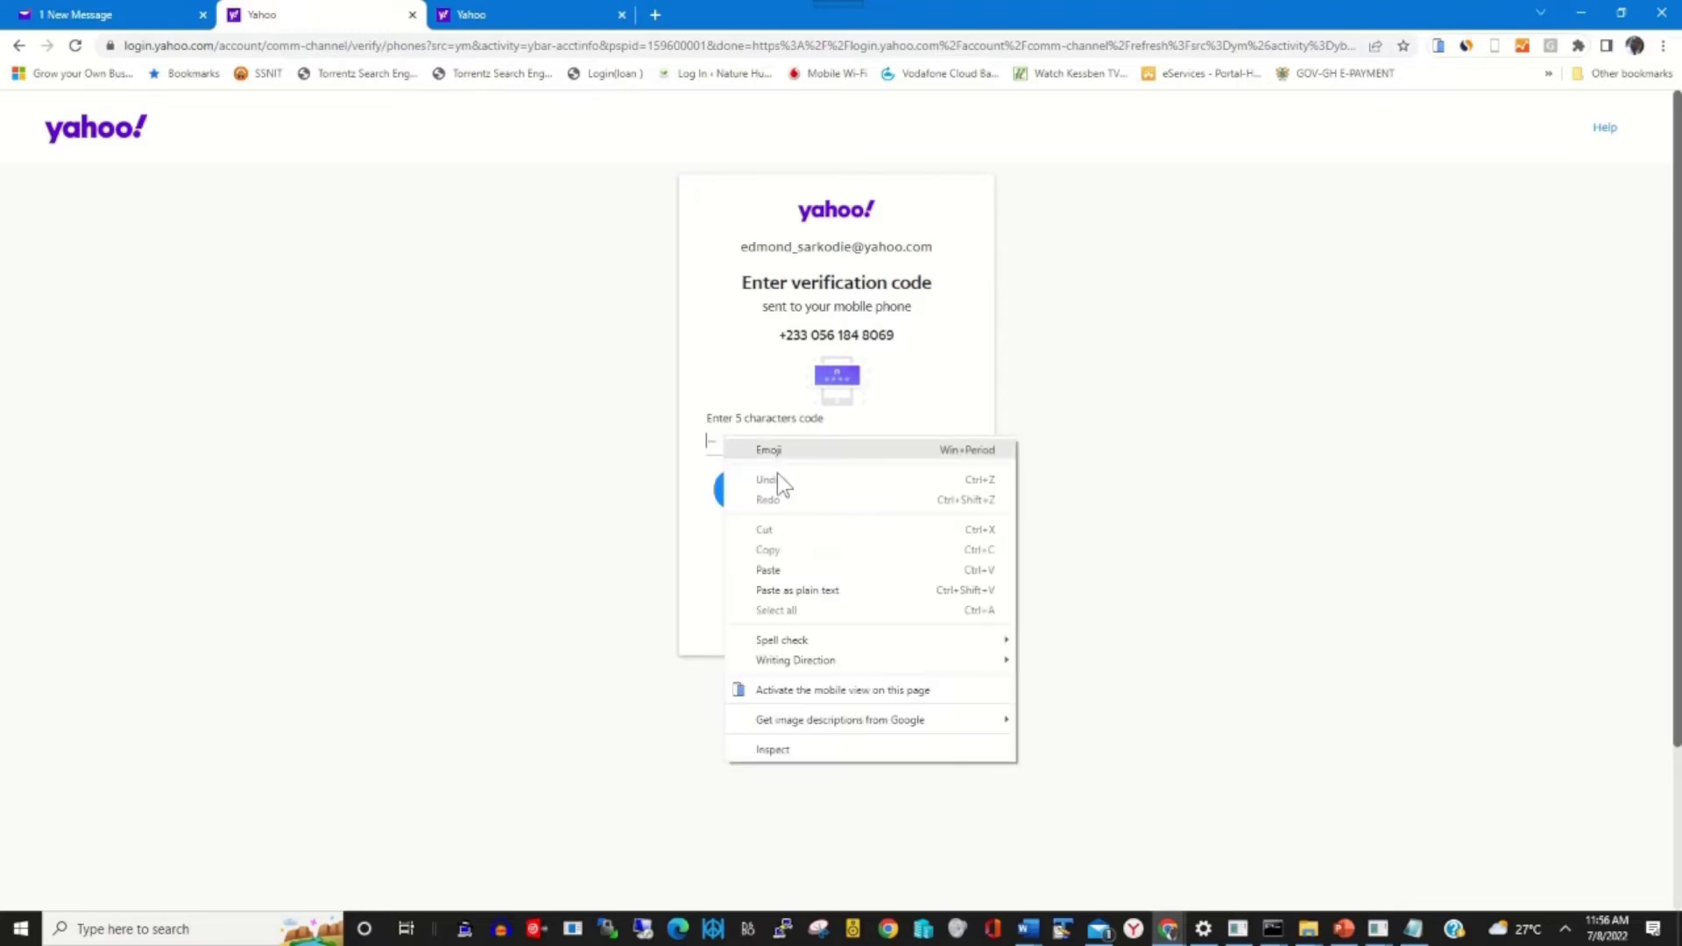
# Paste the texted code into the code field and verify the phone number.
pyautogui.click(795, 571)
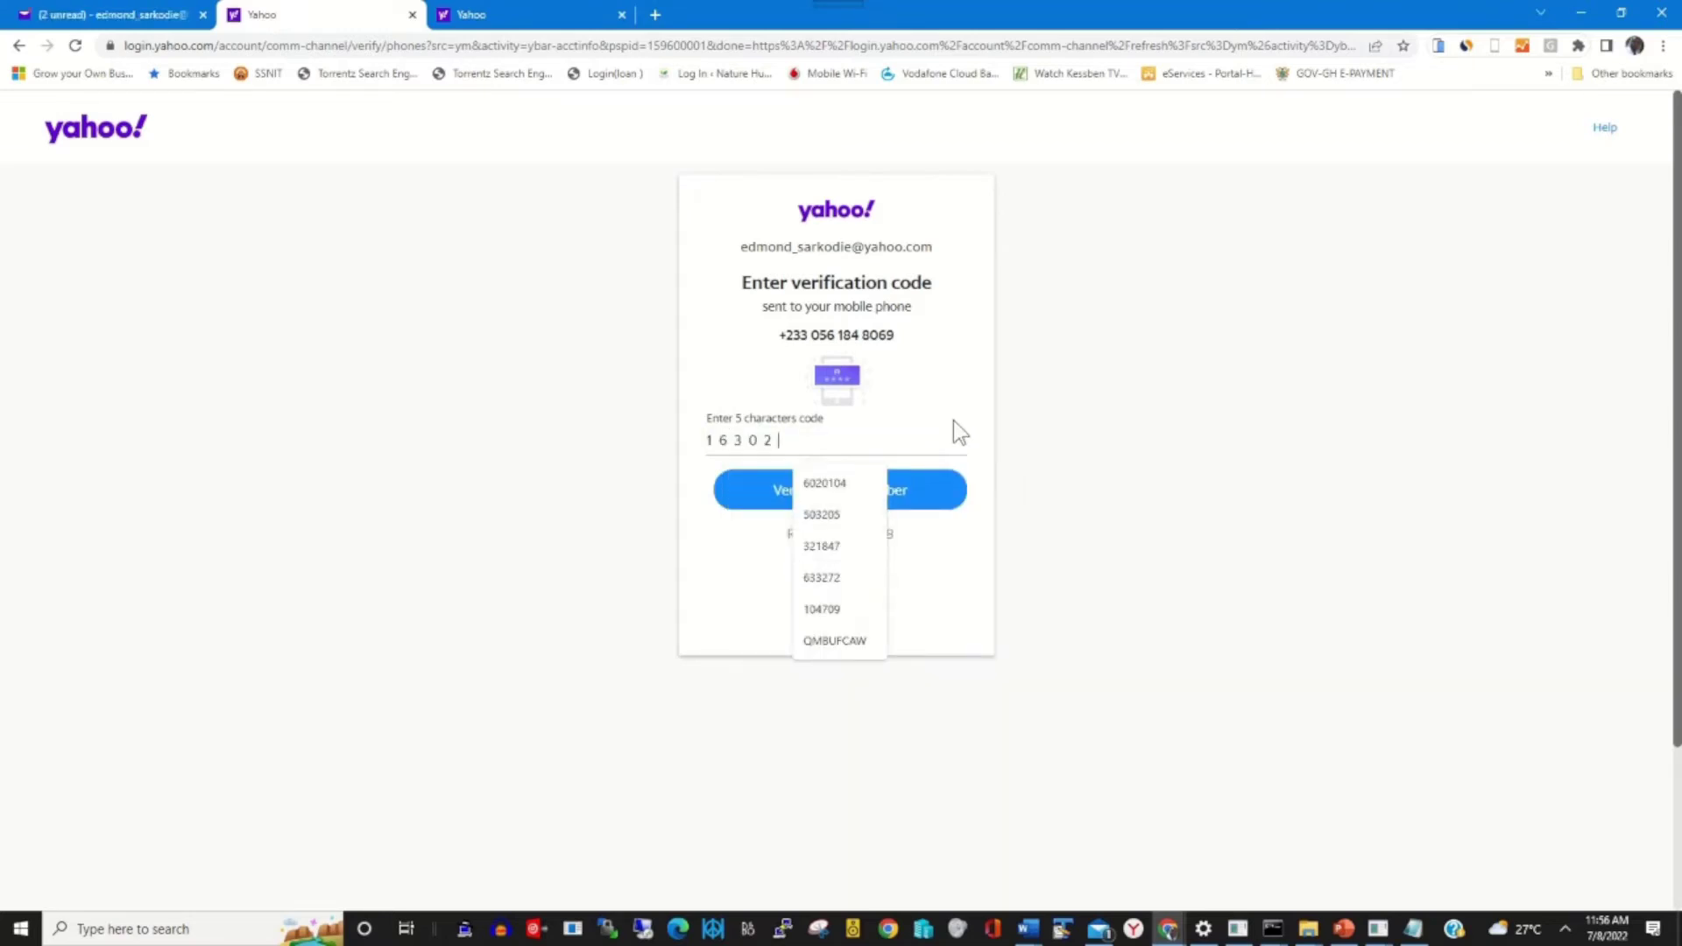
pyautogui.click(921, 499)
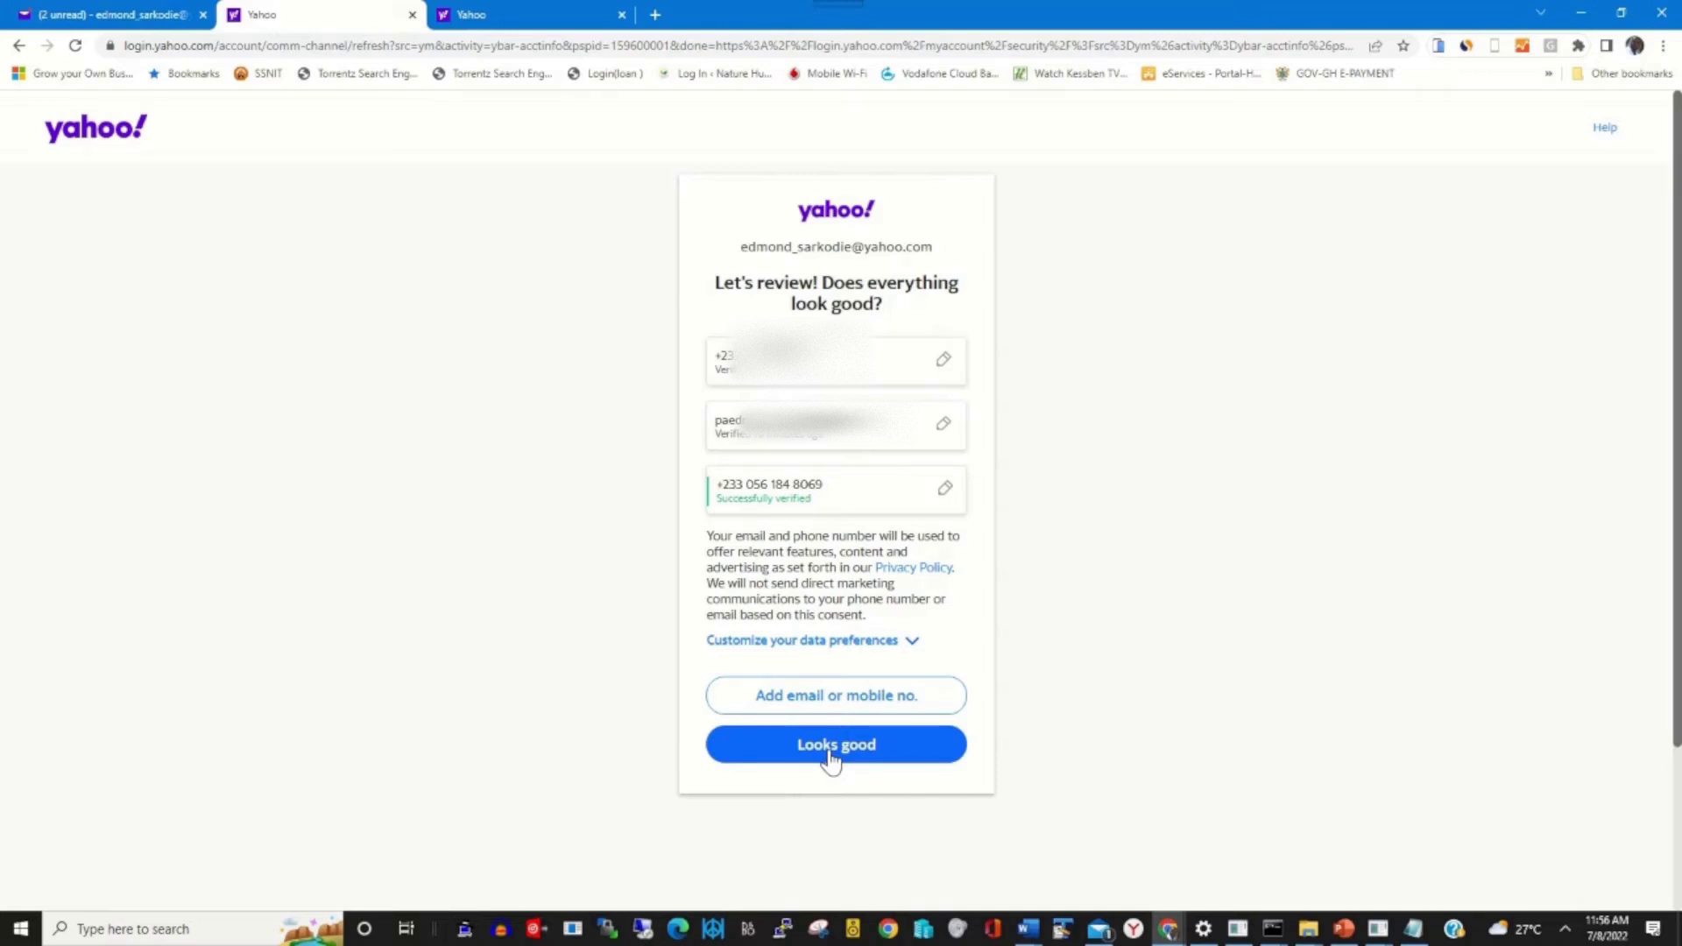
# Accept the reviewed recovery details and scroll to the recovery phone numbers, now listing two.
pyautogui.click(830, 759)
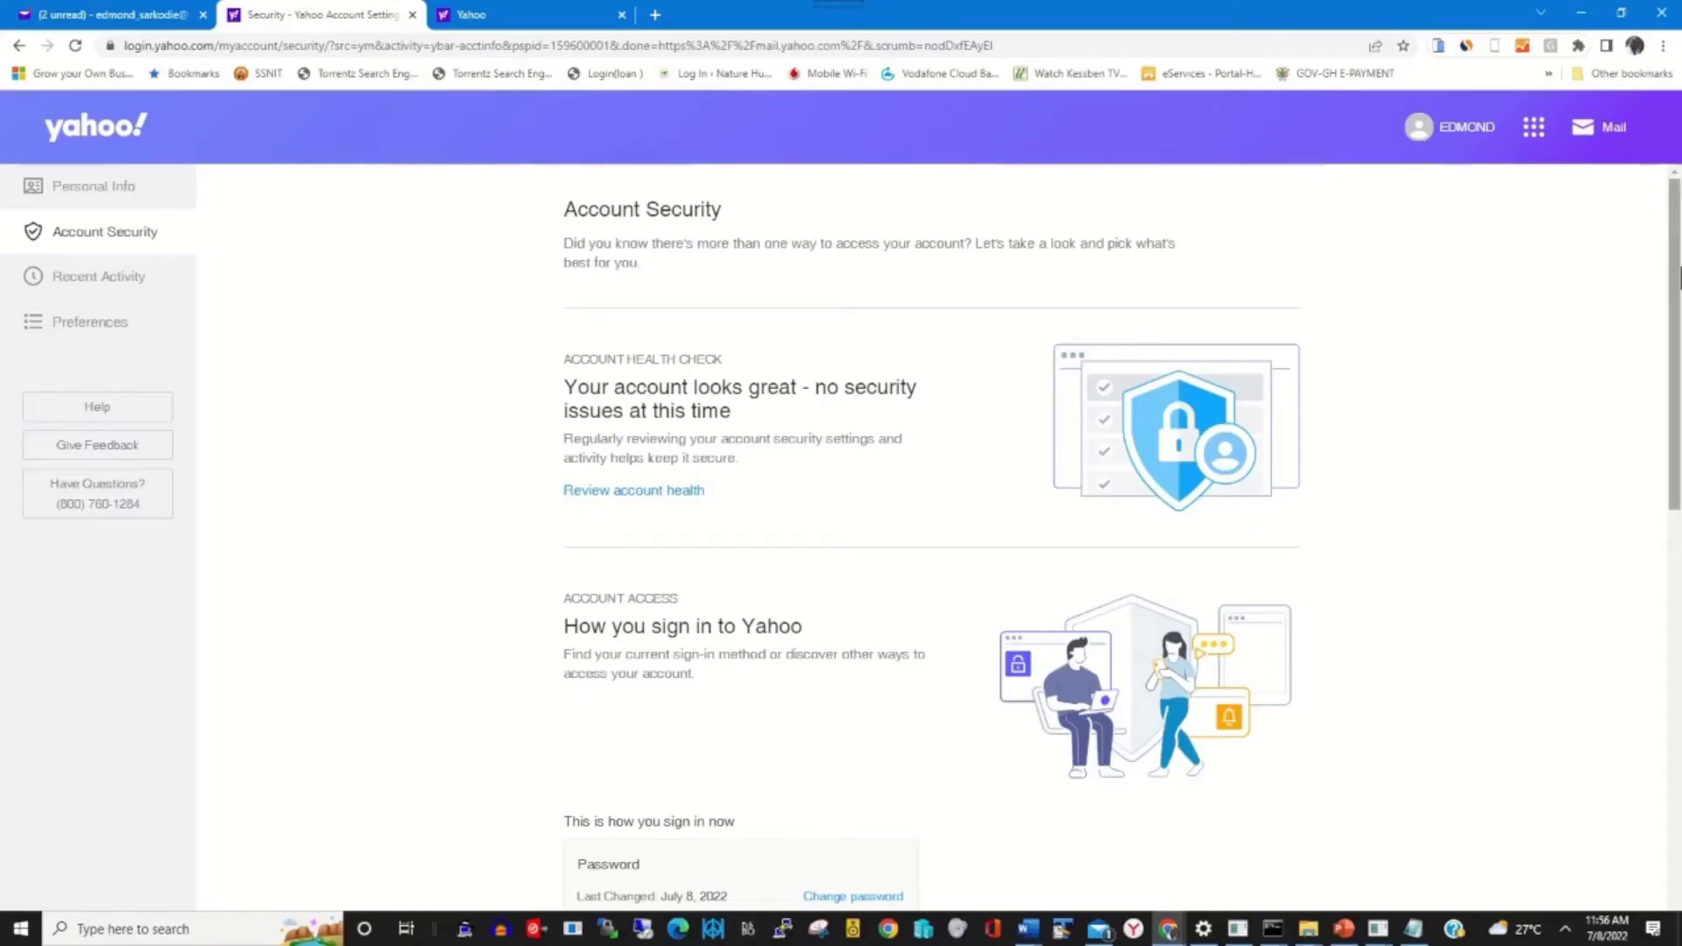
pyautogui.scroll(-5, 1679, 480)
pyautogui.scroll(-5, 1678, 480)
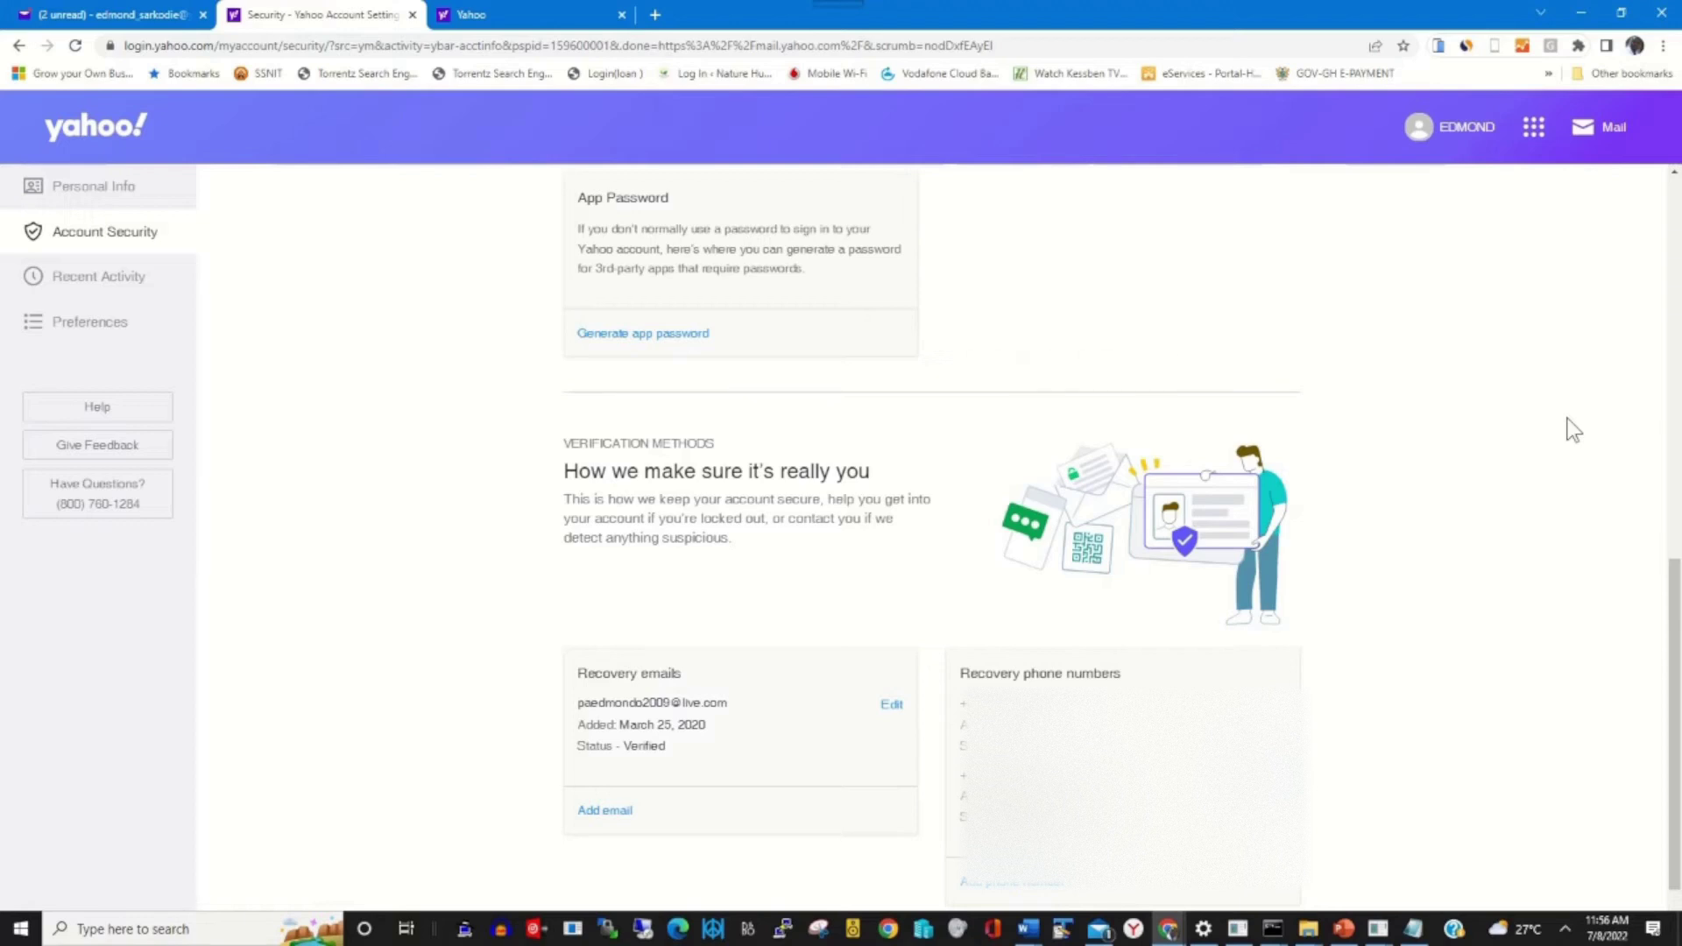
# Go back to the Mail inbox and sign out from the profile menu.
pyautogui.click(1456, 129)
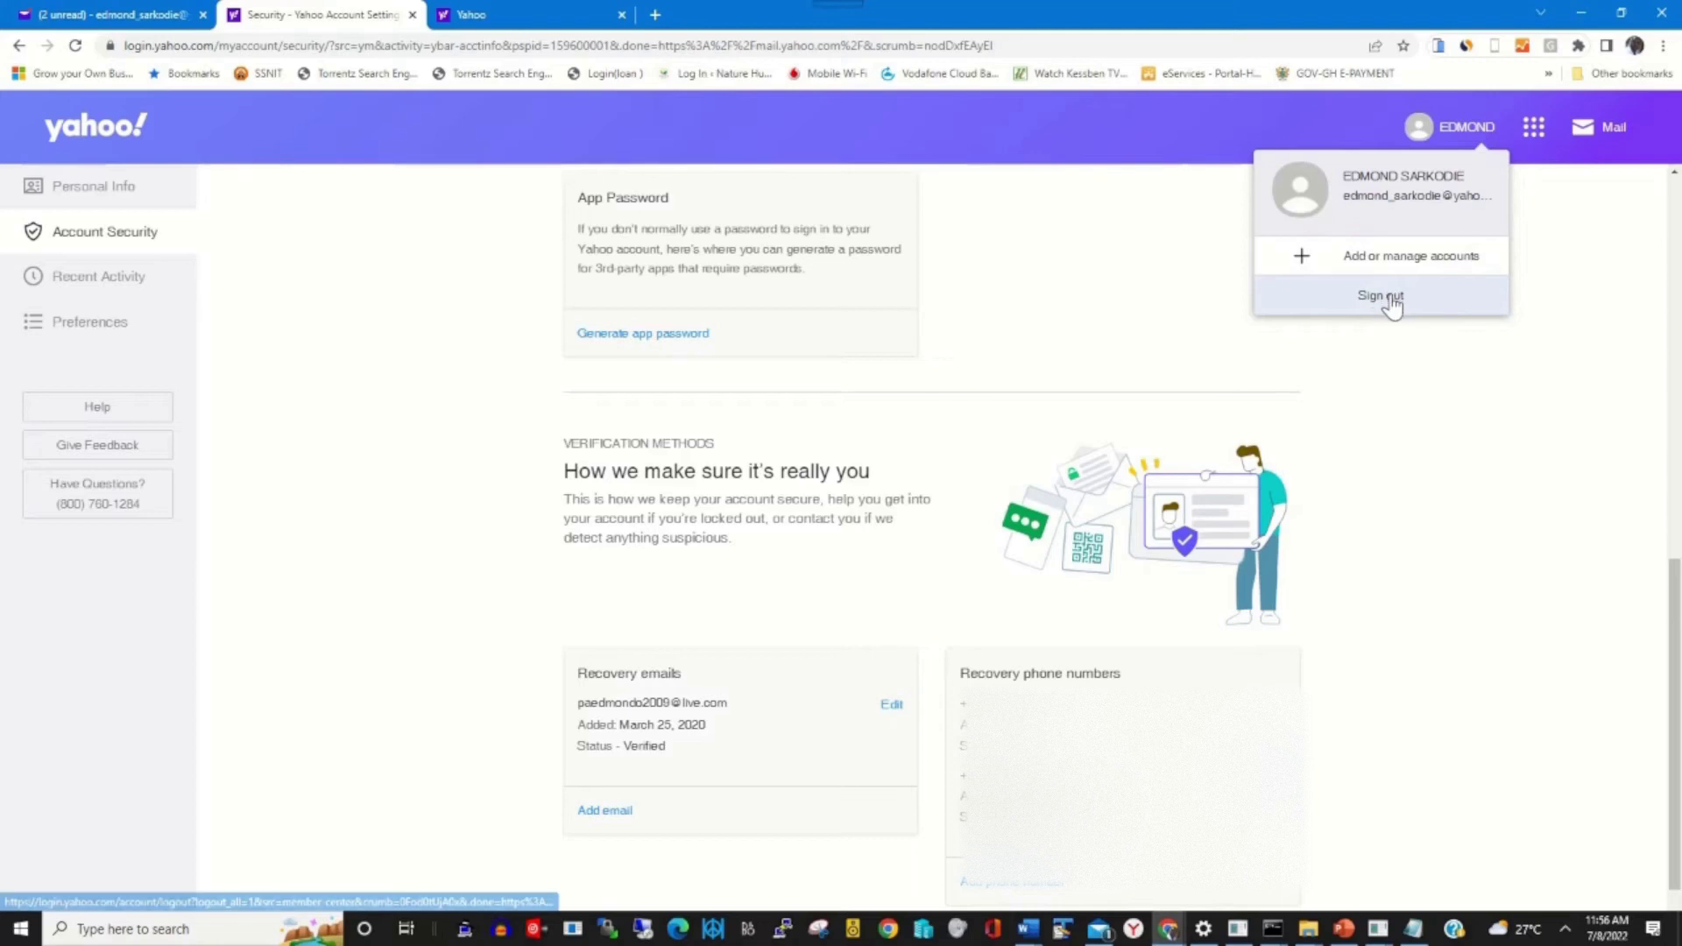
pyautogui.moveTo(1464, 133)
pyautogui.click(1614, 129)
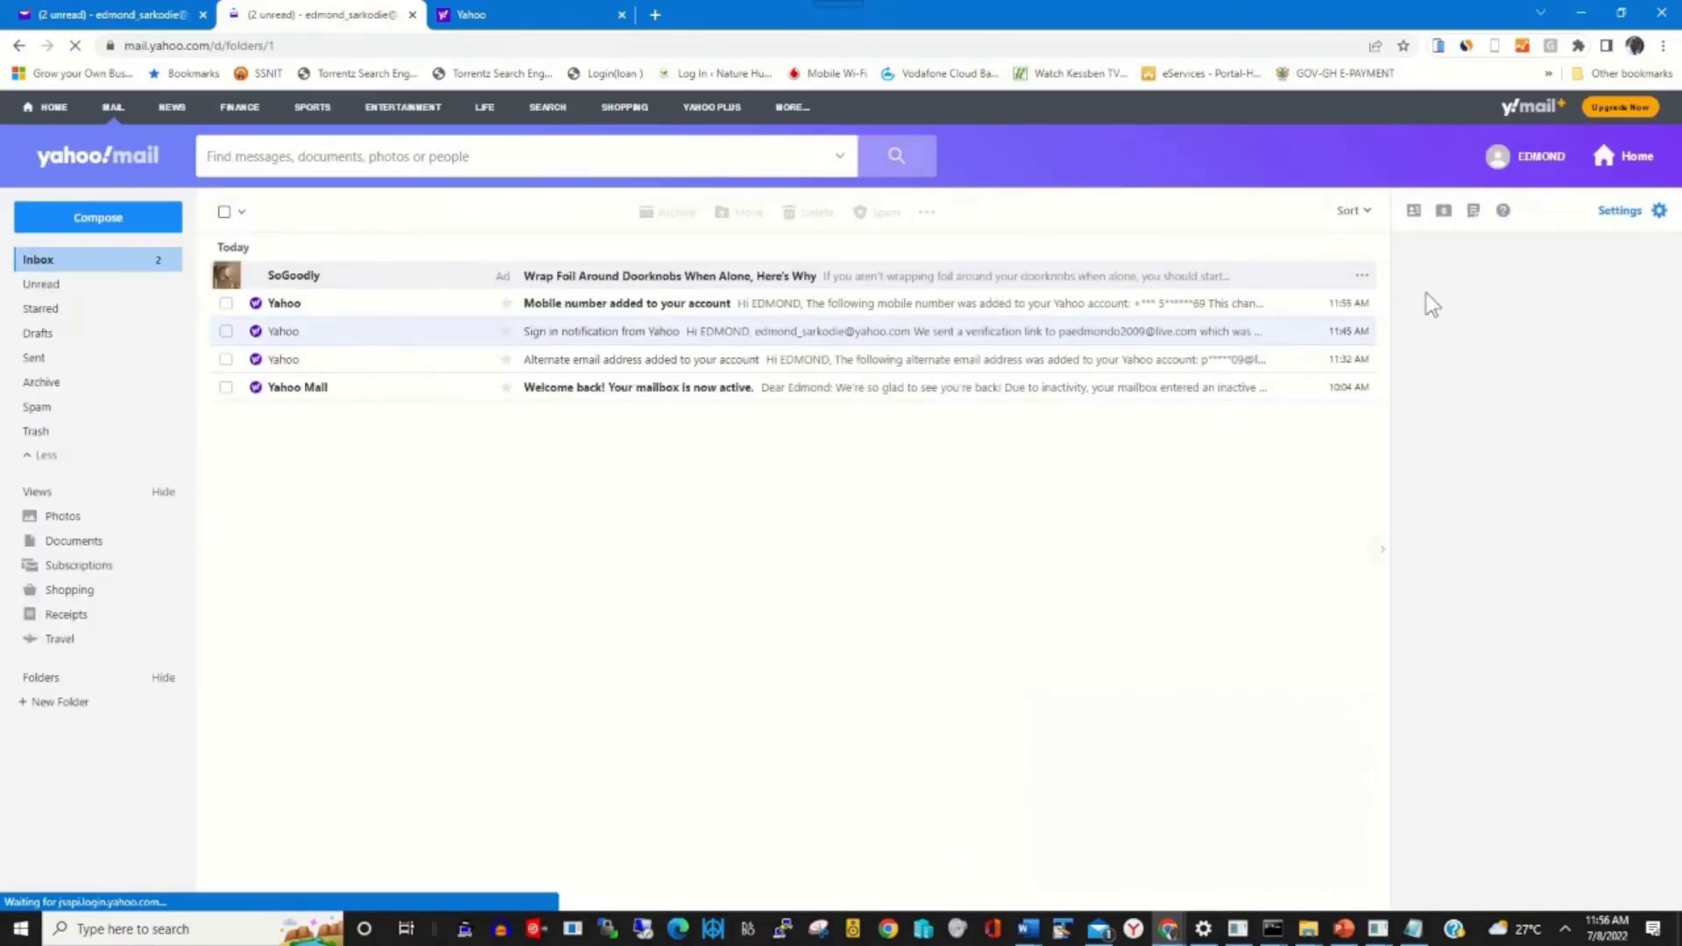
pyautogui.click(1529, 167)
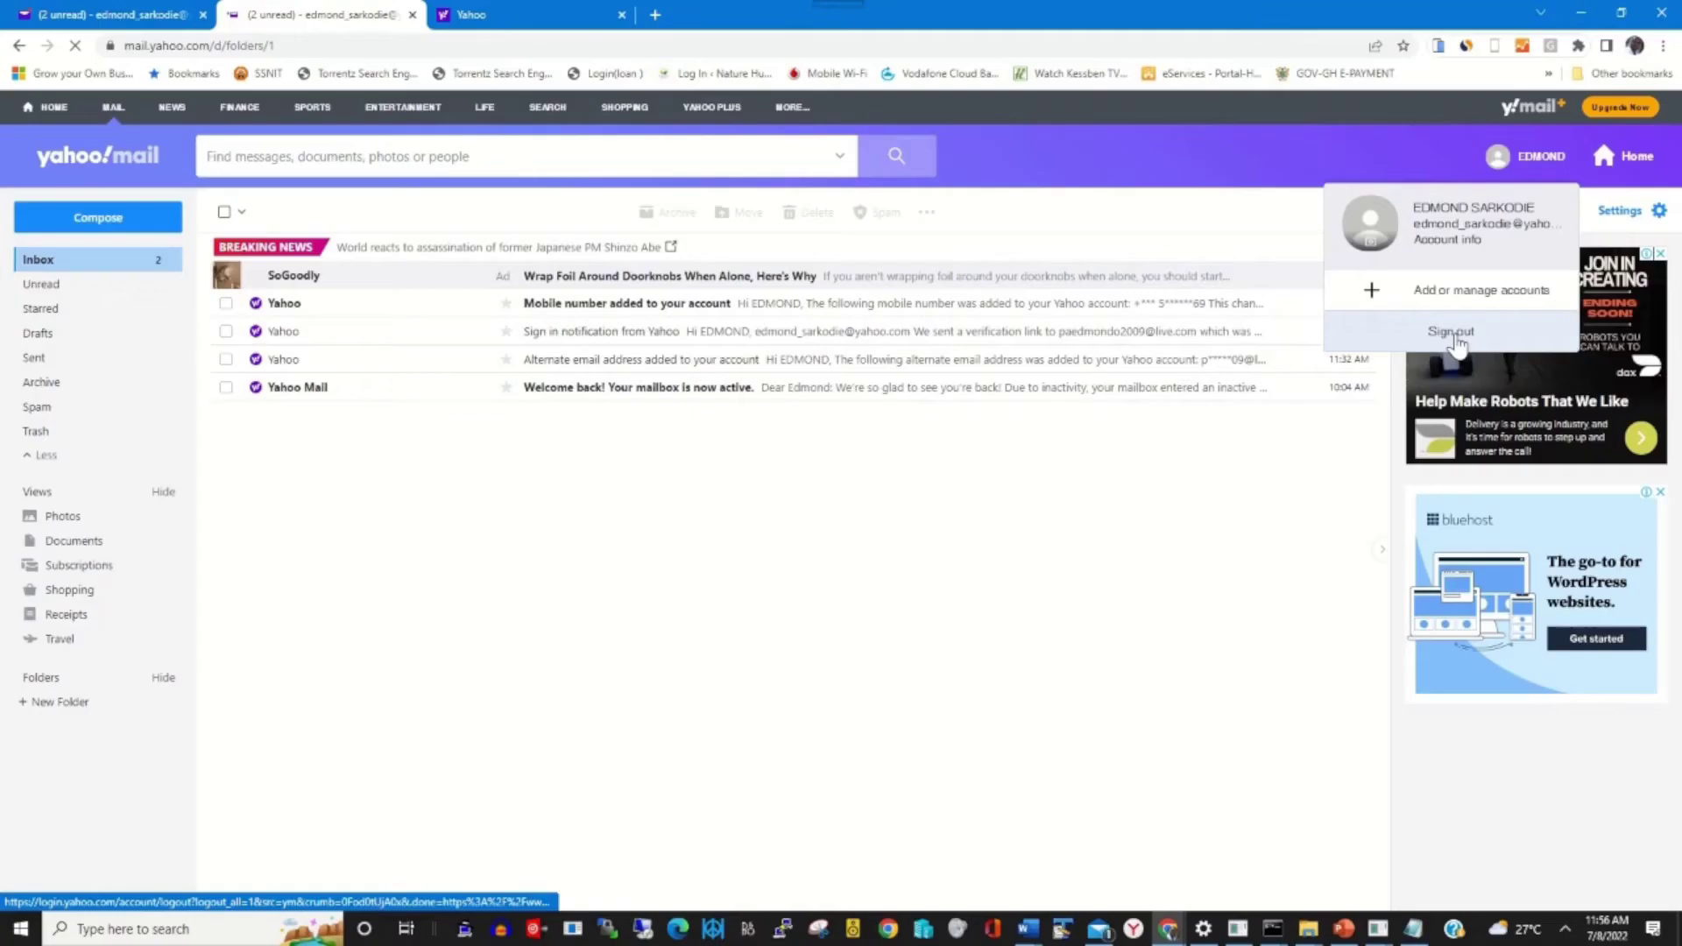
pyautogui.click(1451, 333)
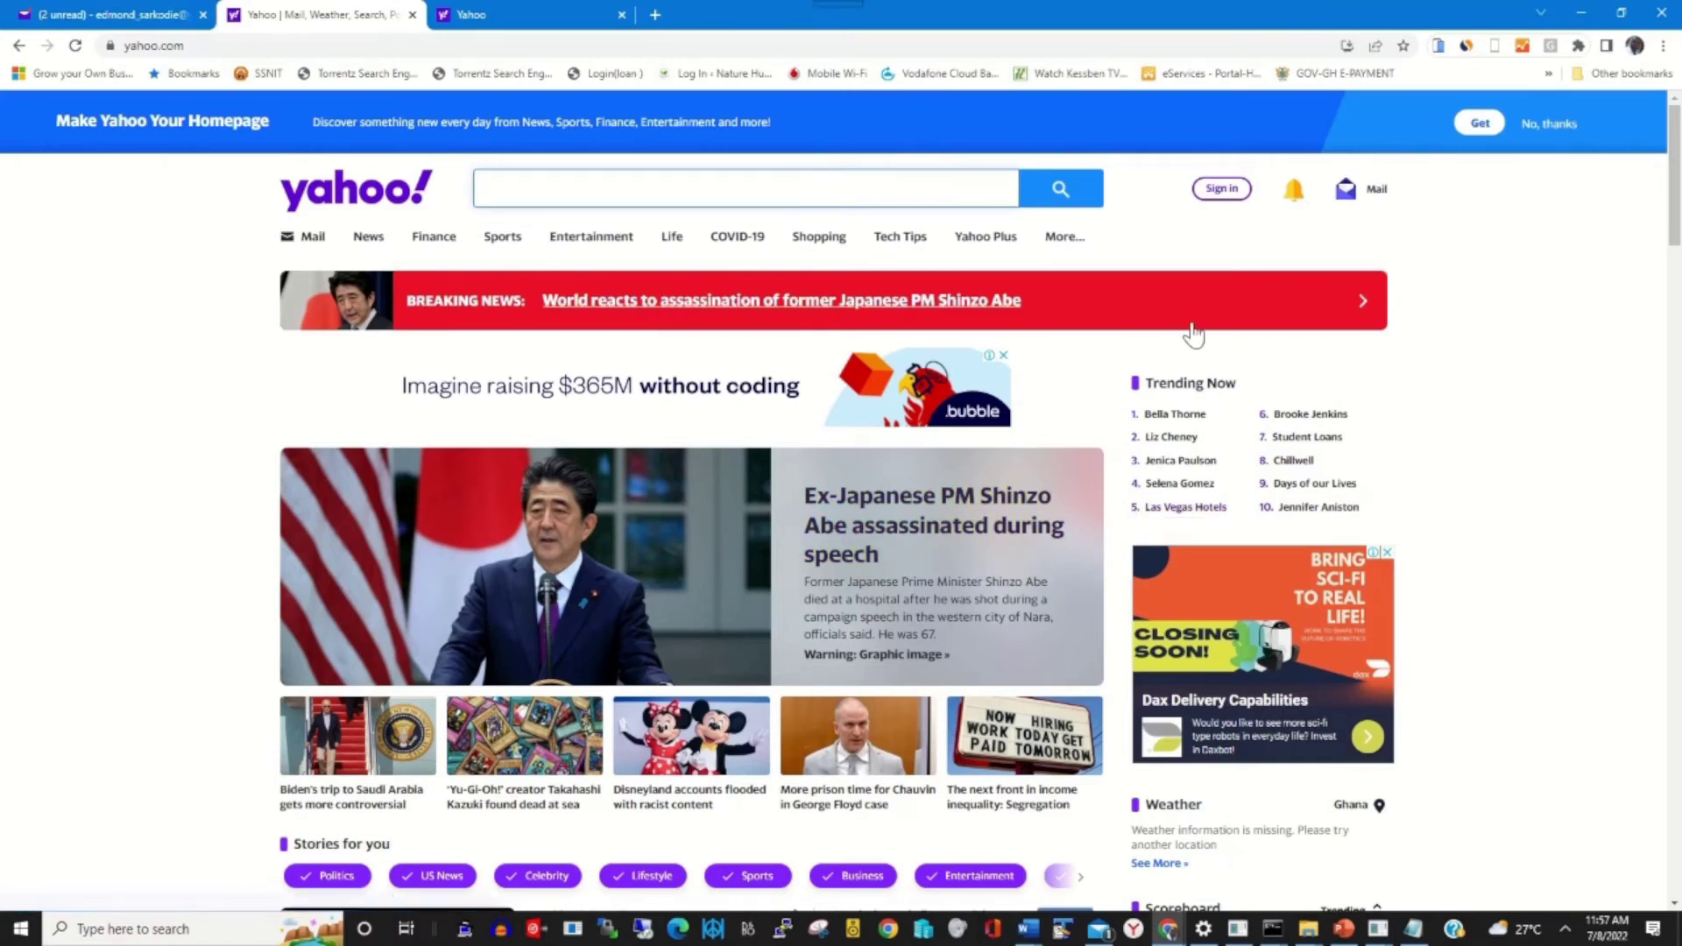
# Pick the saved account on the sign-in page and choose 'Forgot password?'.
pyautogui.click(1233, 204)
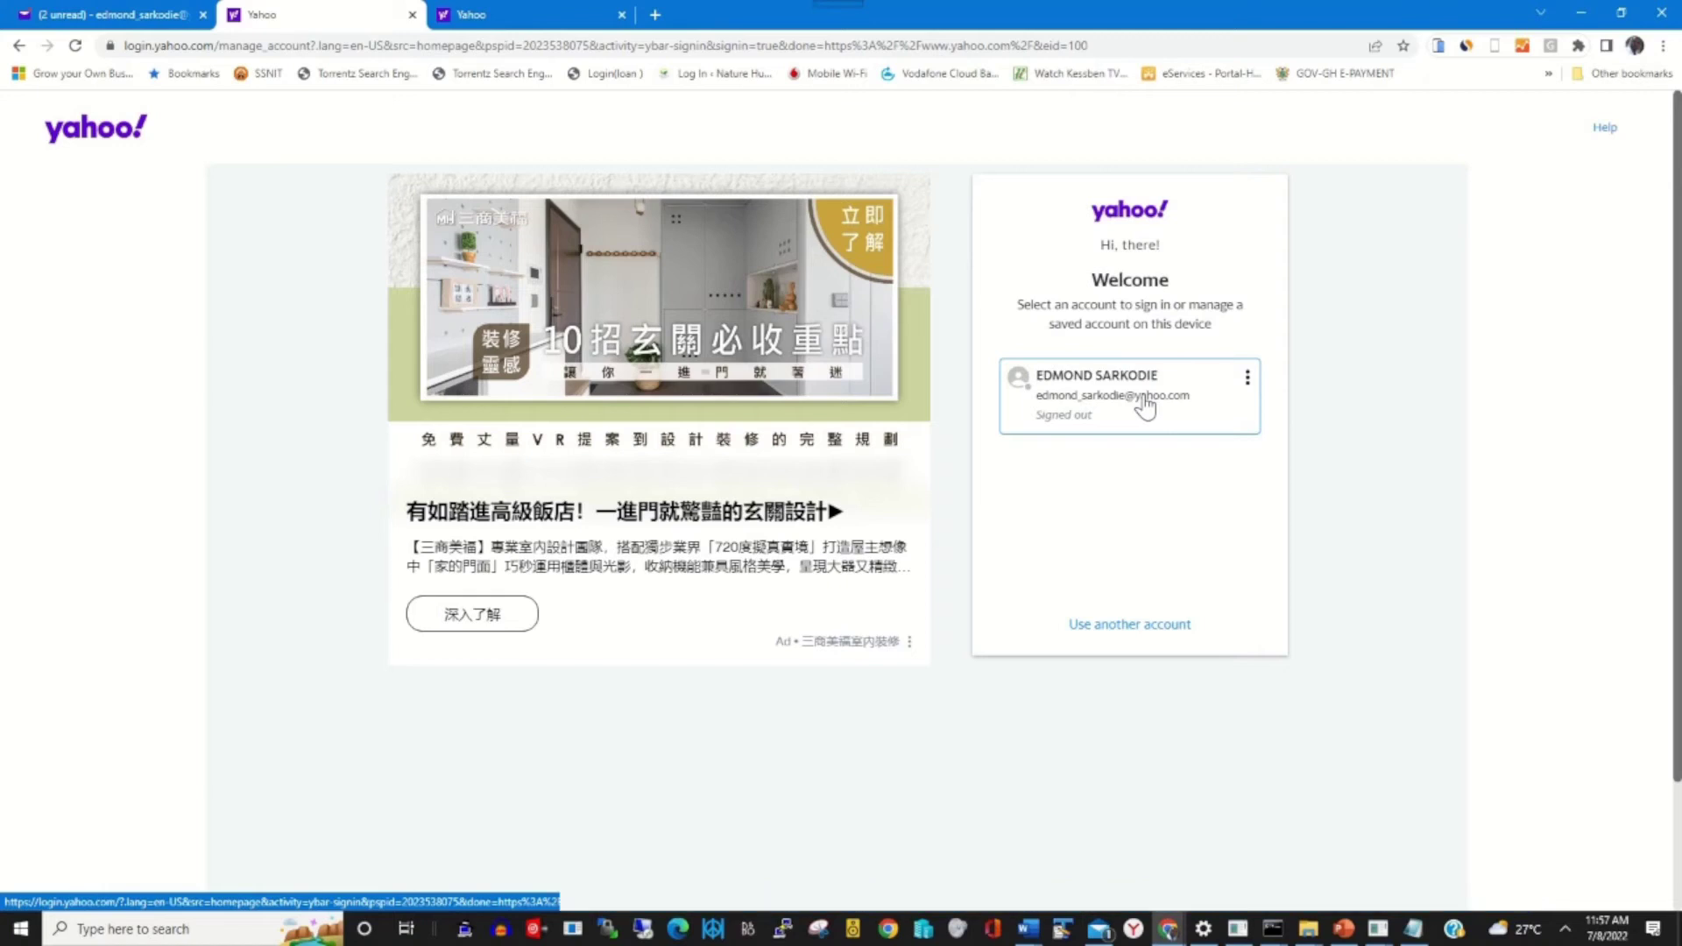
pyautogui.click(1144, 405)
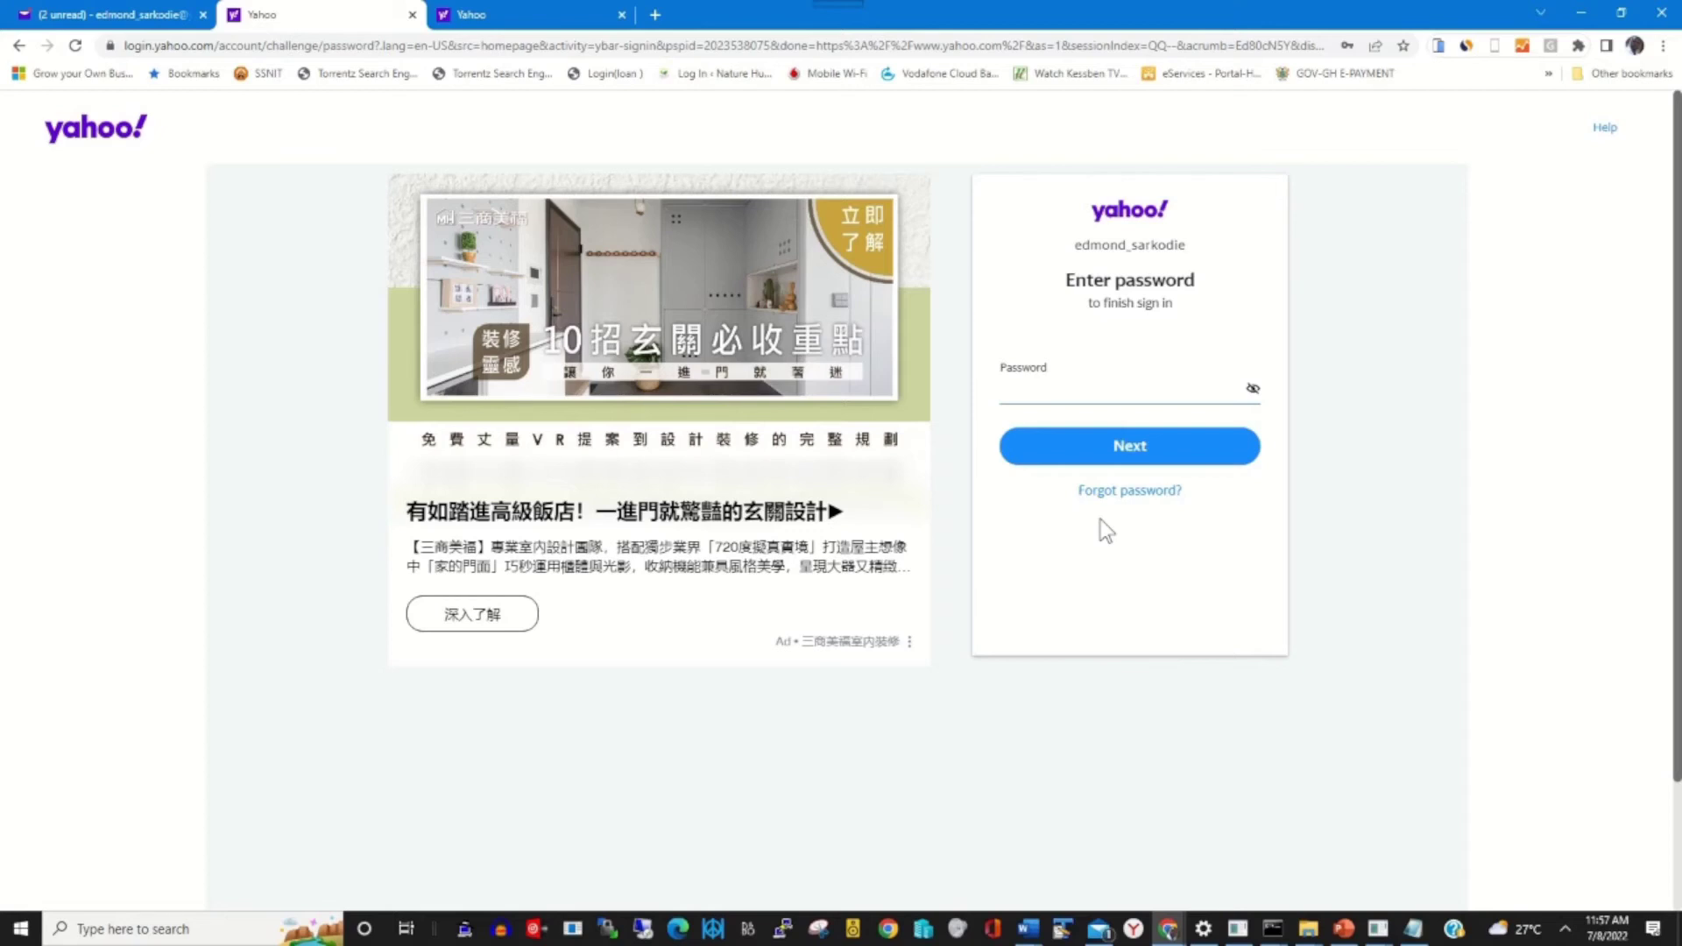
pyautogui.click(1121, 496)
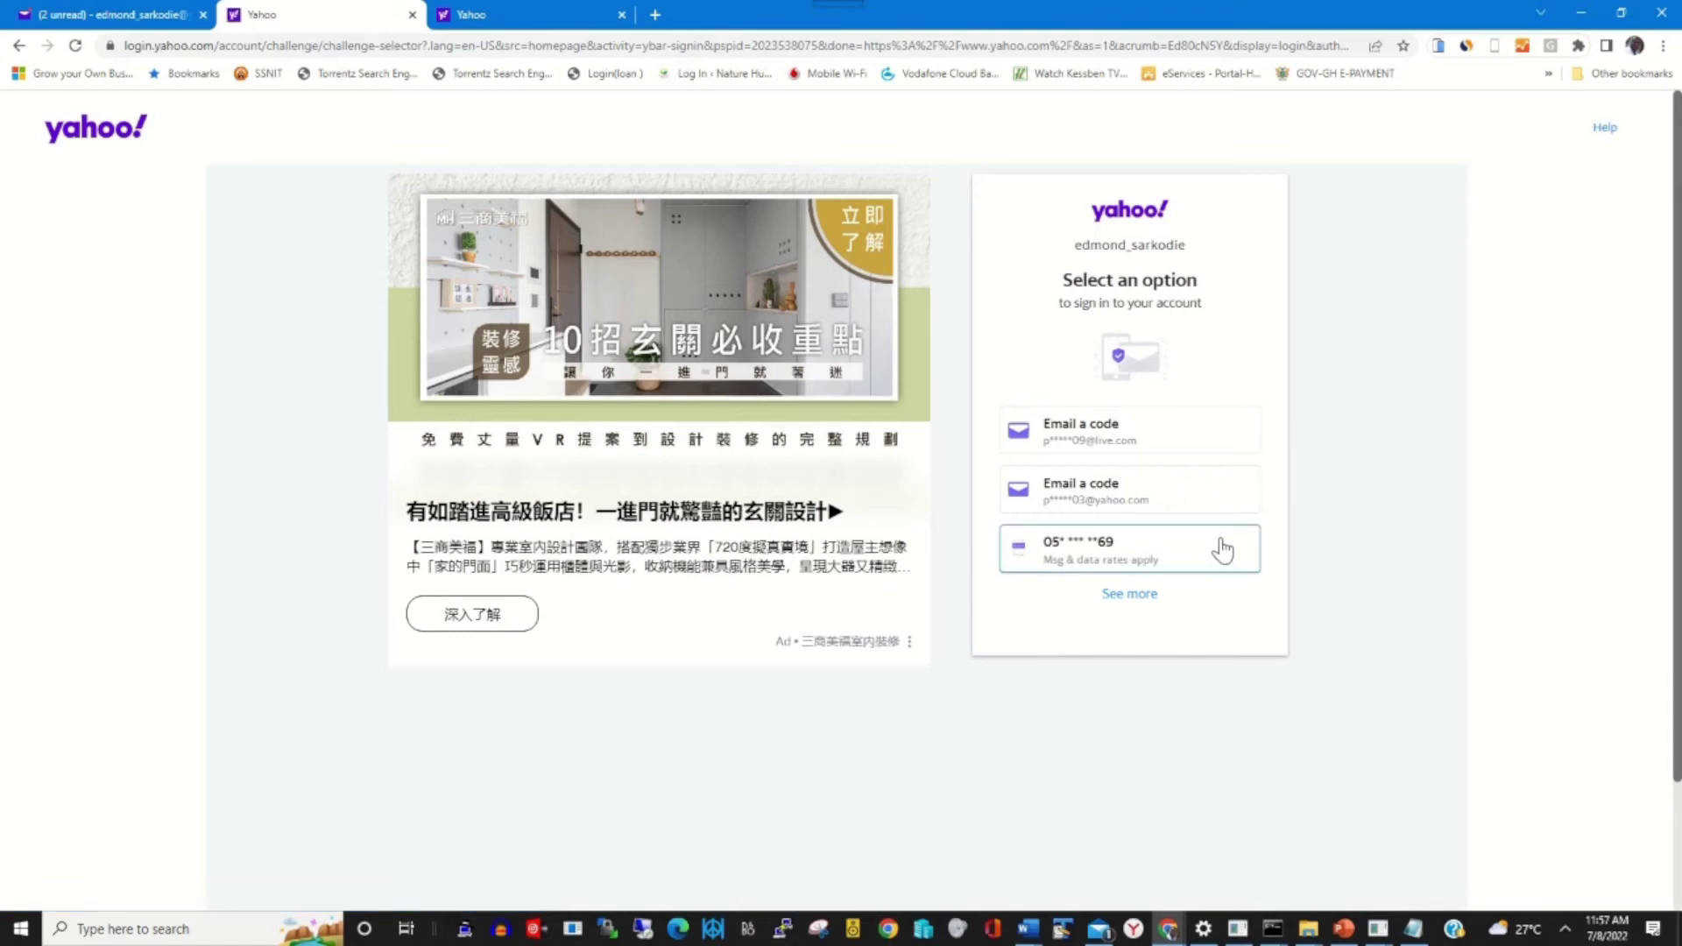
# Have the code texted to the recovery phone, copy it from Messages, and verify it.
pyautogui.click(1127, 596)
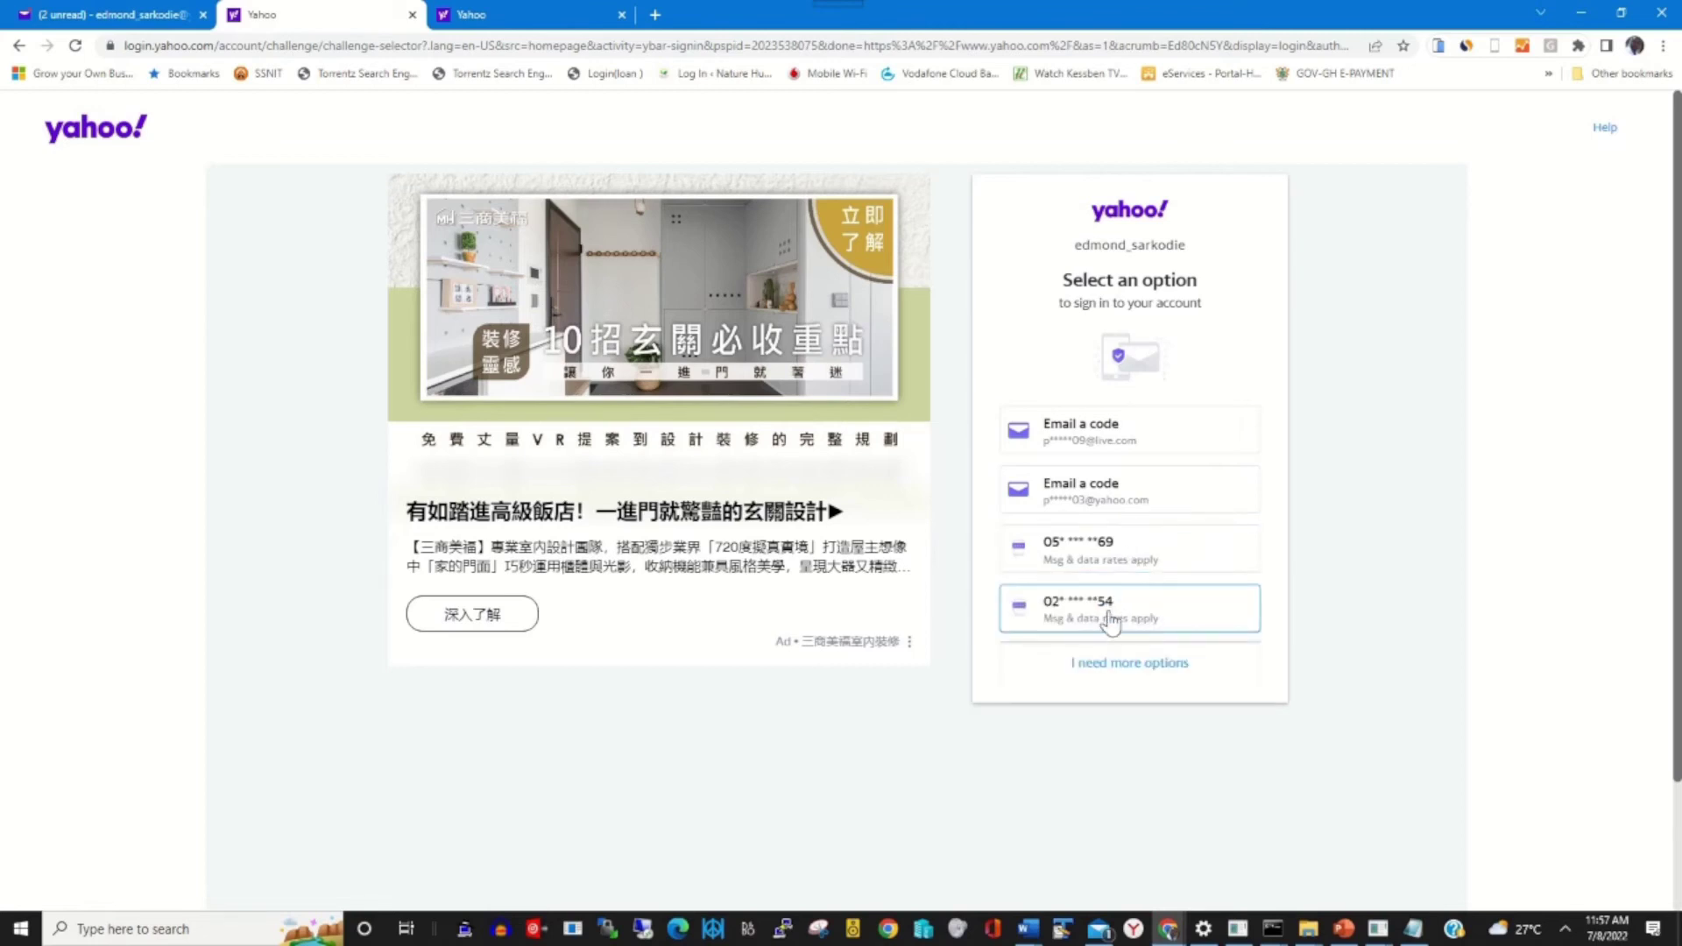
pyautogui.click(1104, 561)
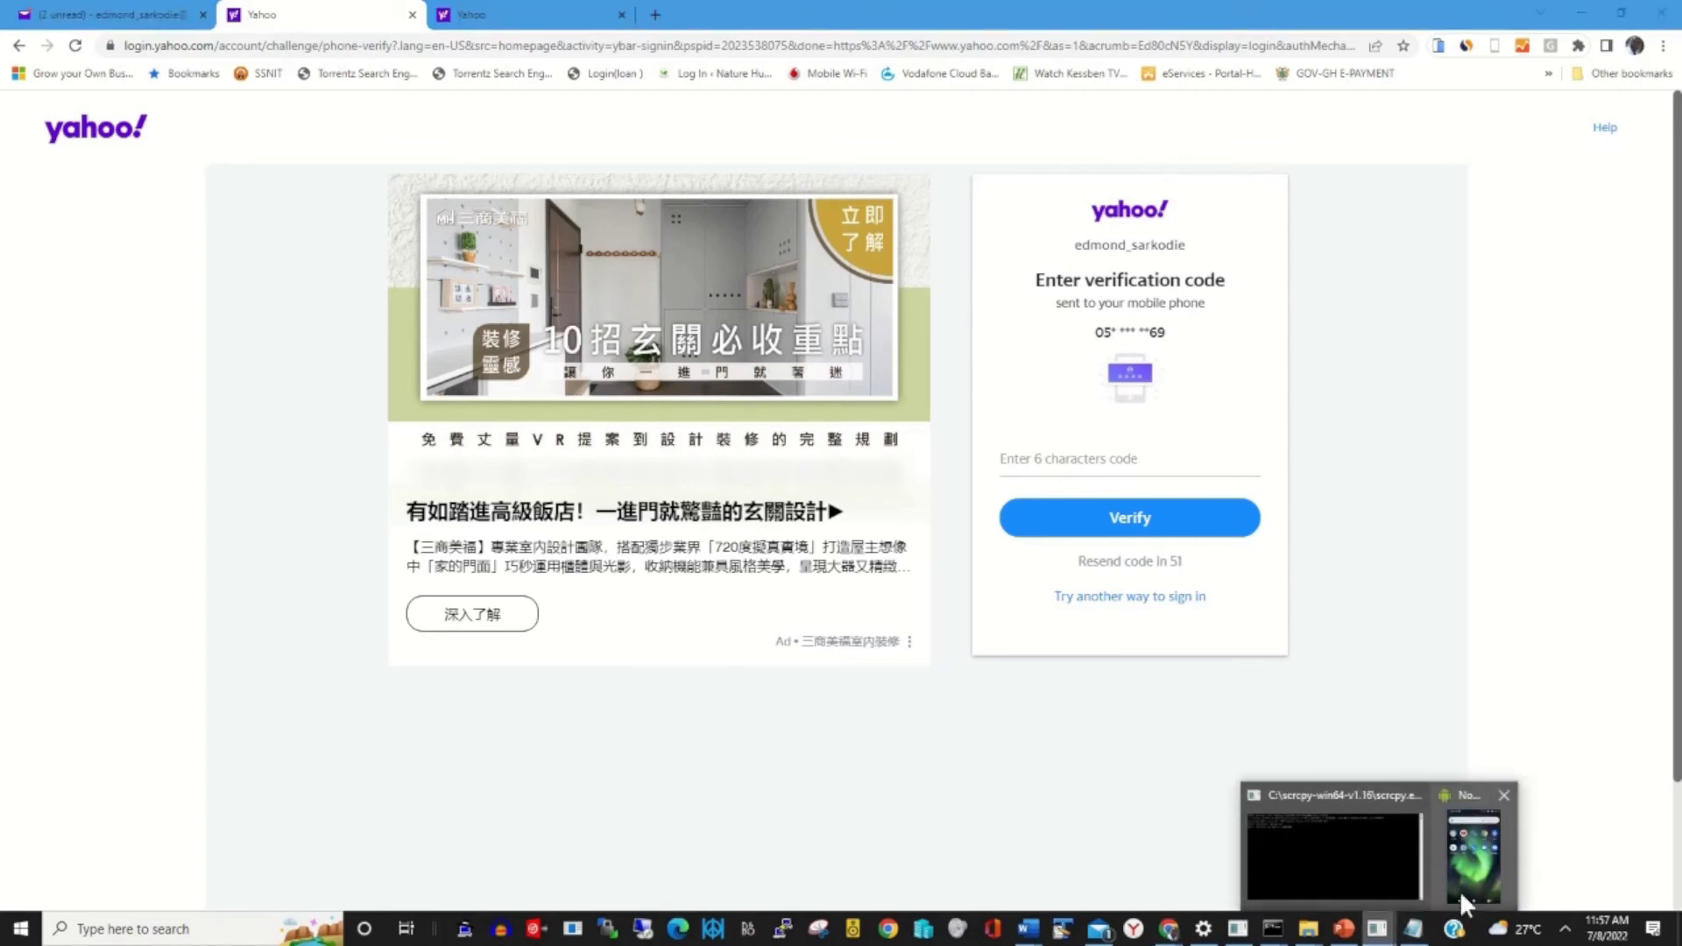
pyautogui.click(1460, 890)
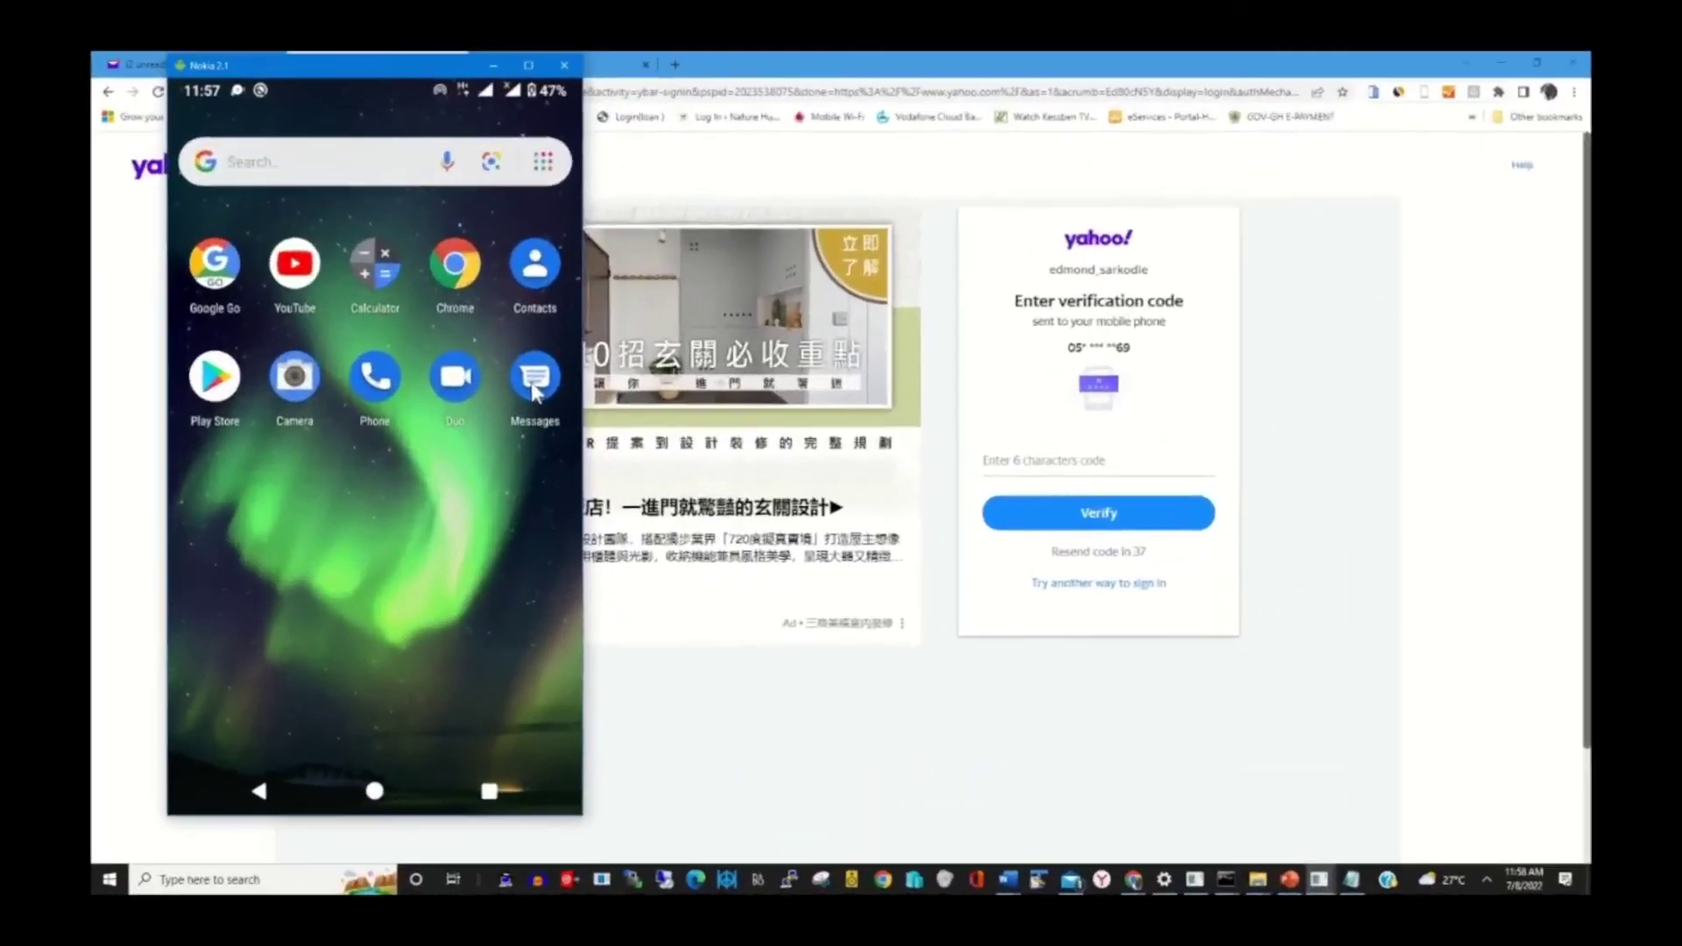
pyautogui.click(535, 392)
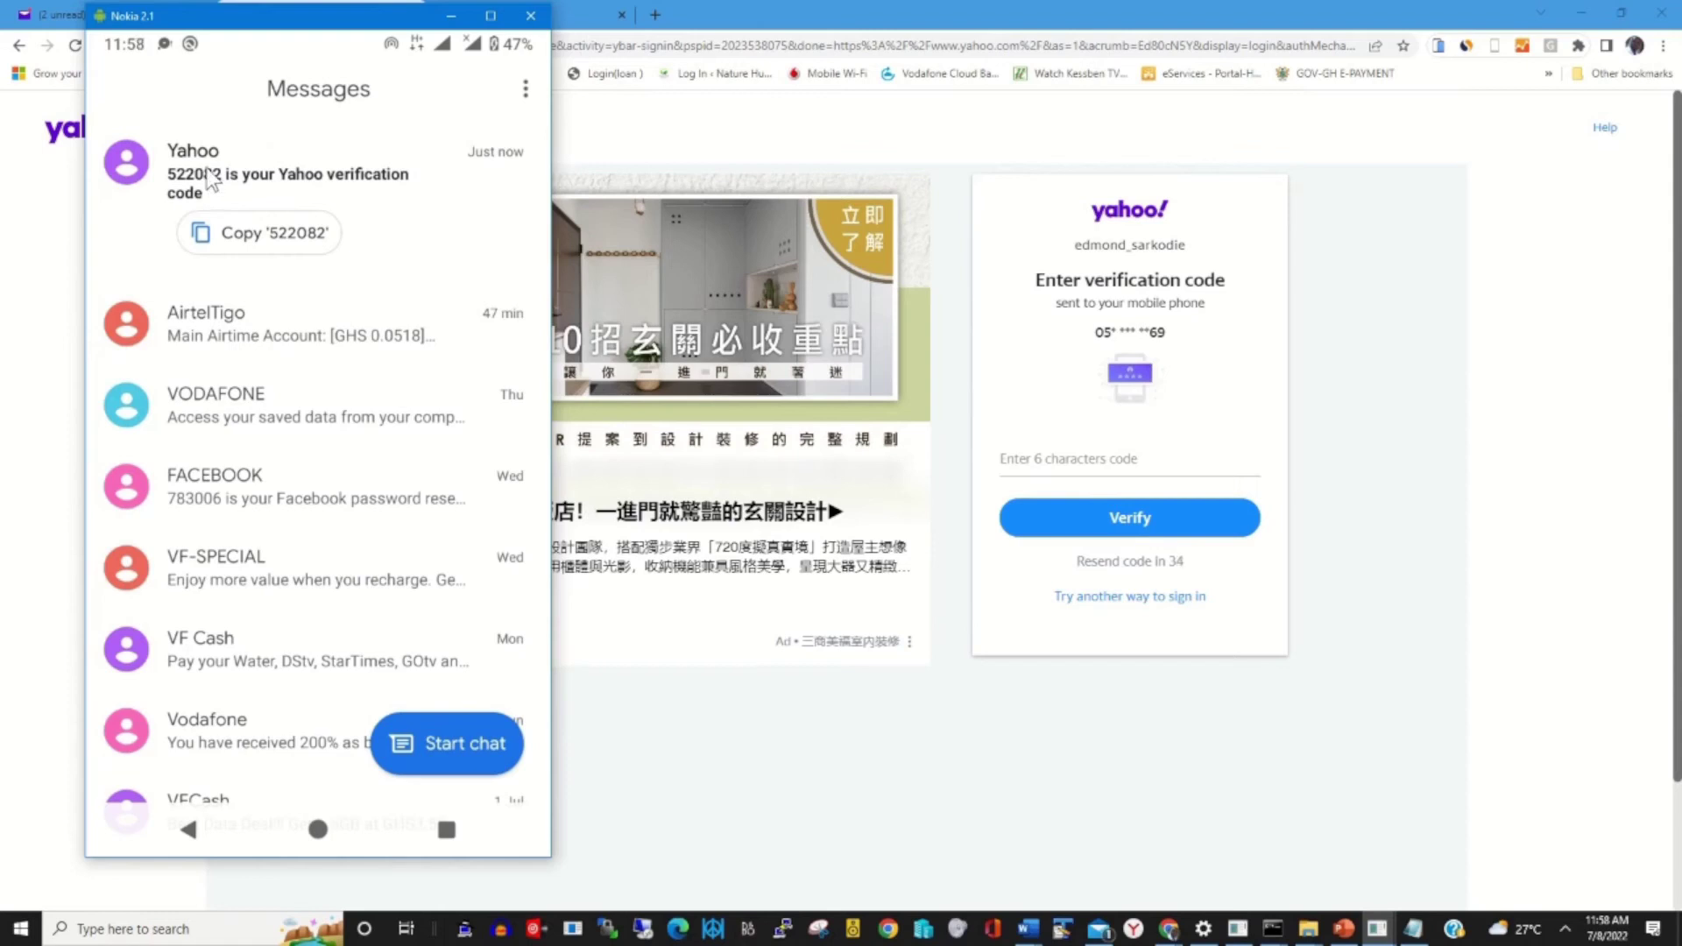
pyautogui.click(324, 226)
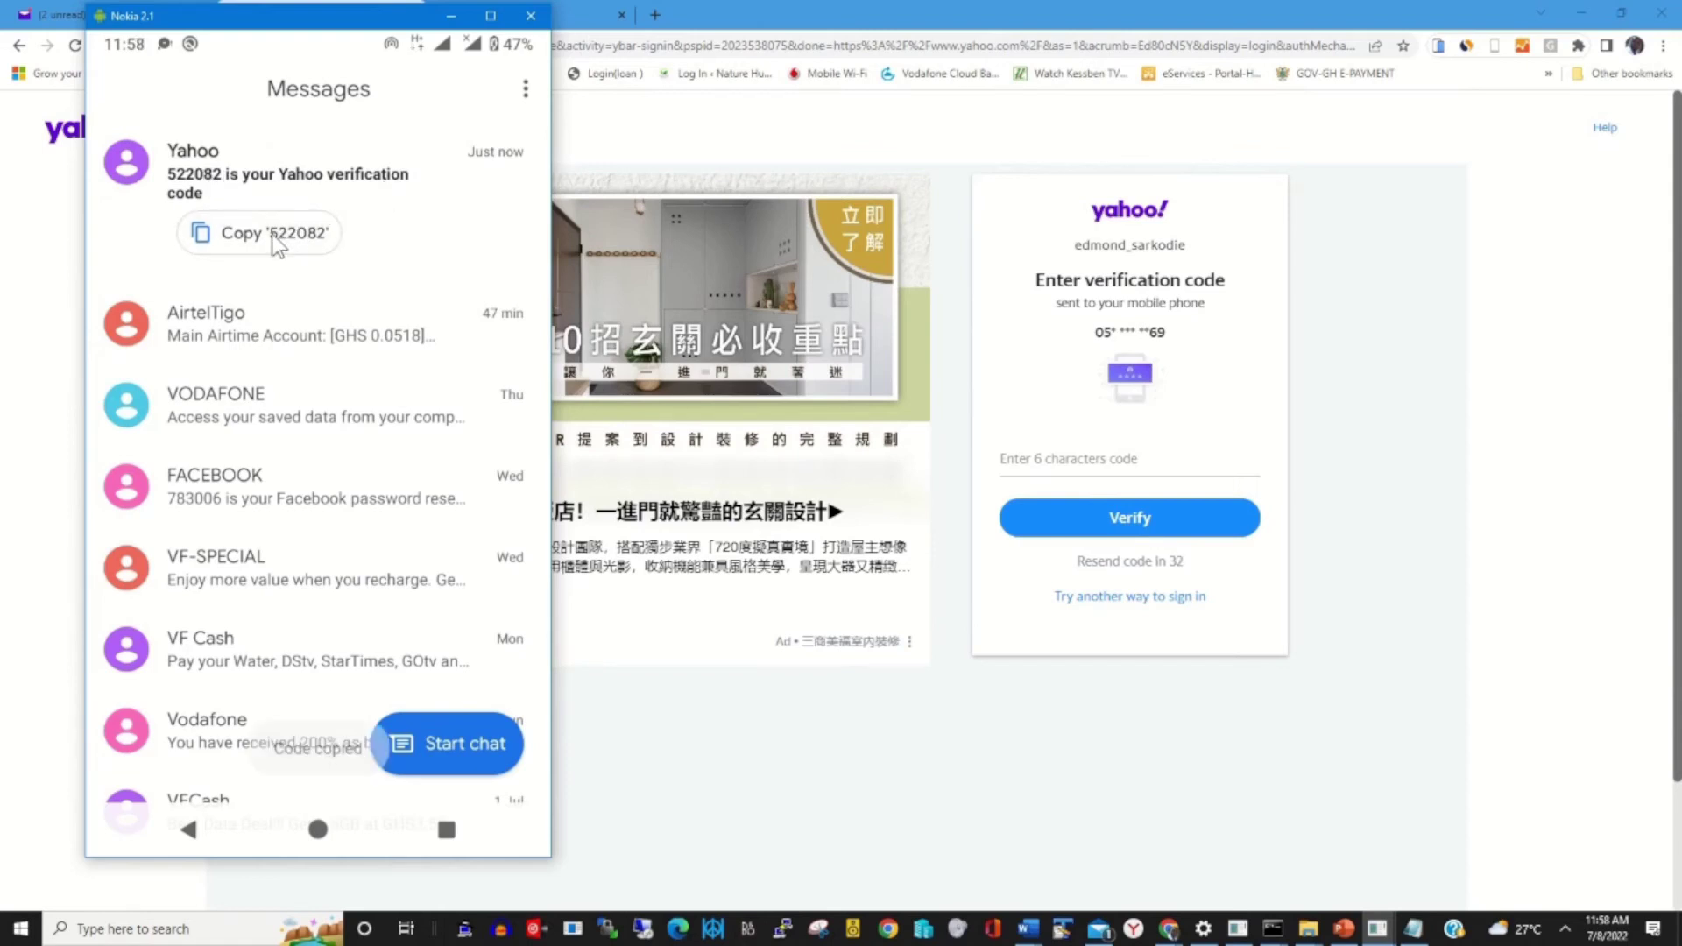
pyautogui.click(1034, 462)
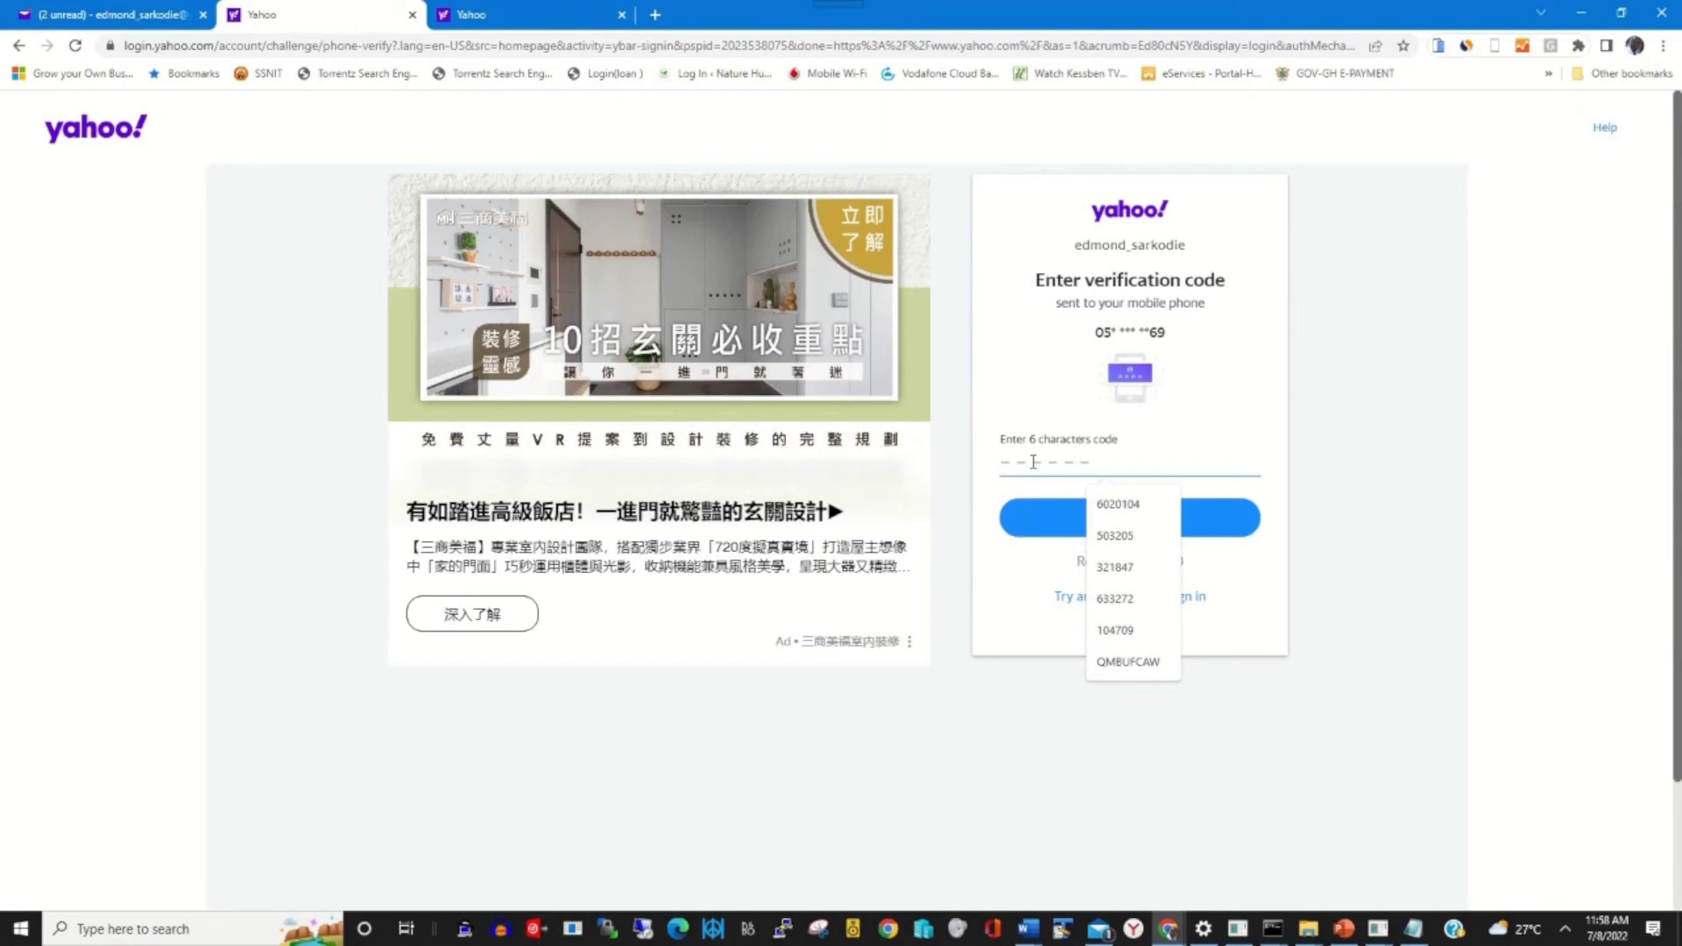
pyautogui.hotkey('ctrl', 'v')
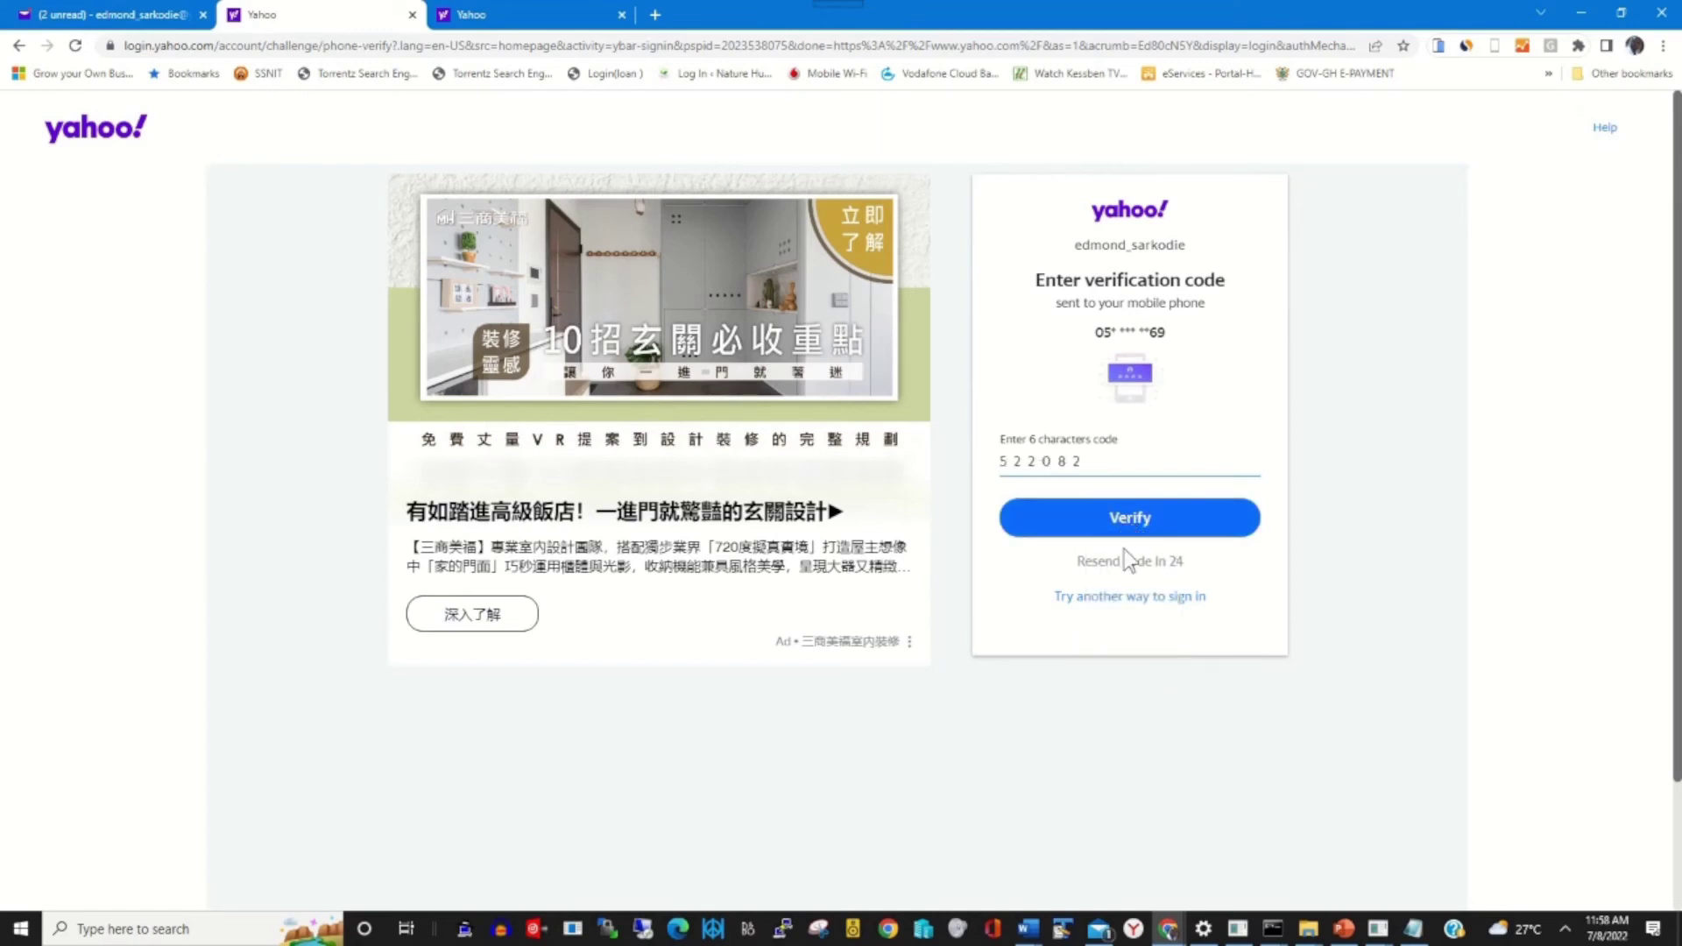
pyautogui.click(1123, 526)
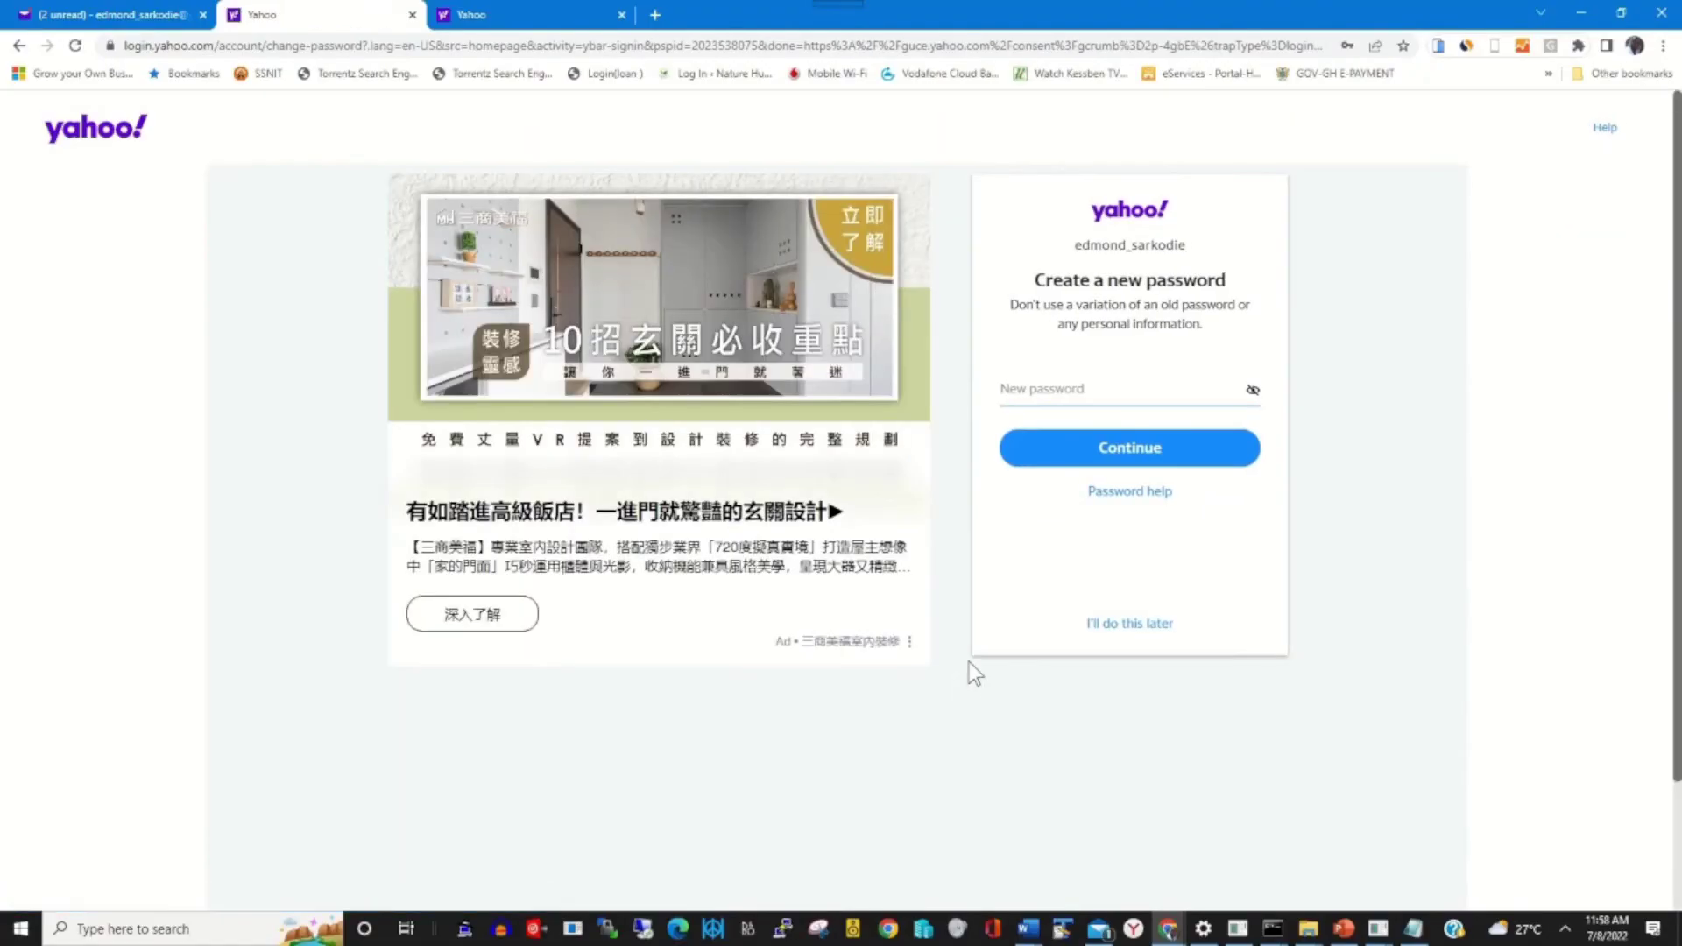
# Type a new account password in the New password field and save it.
pyautogui.click(1119, 391)
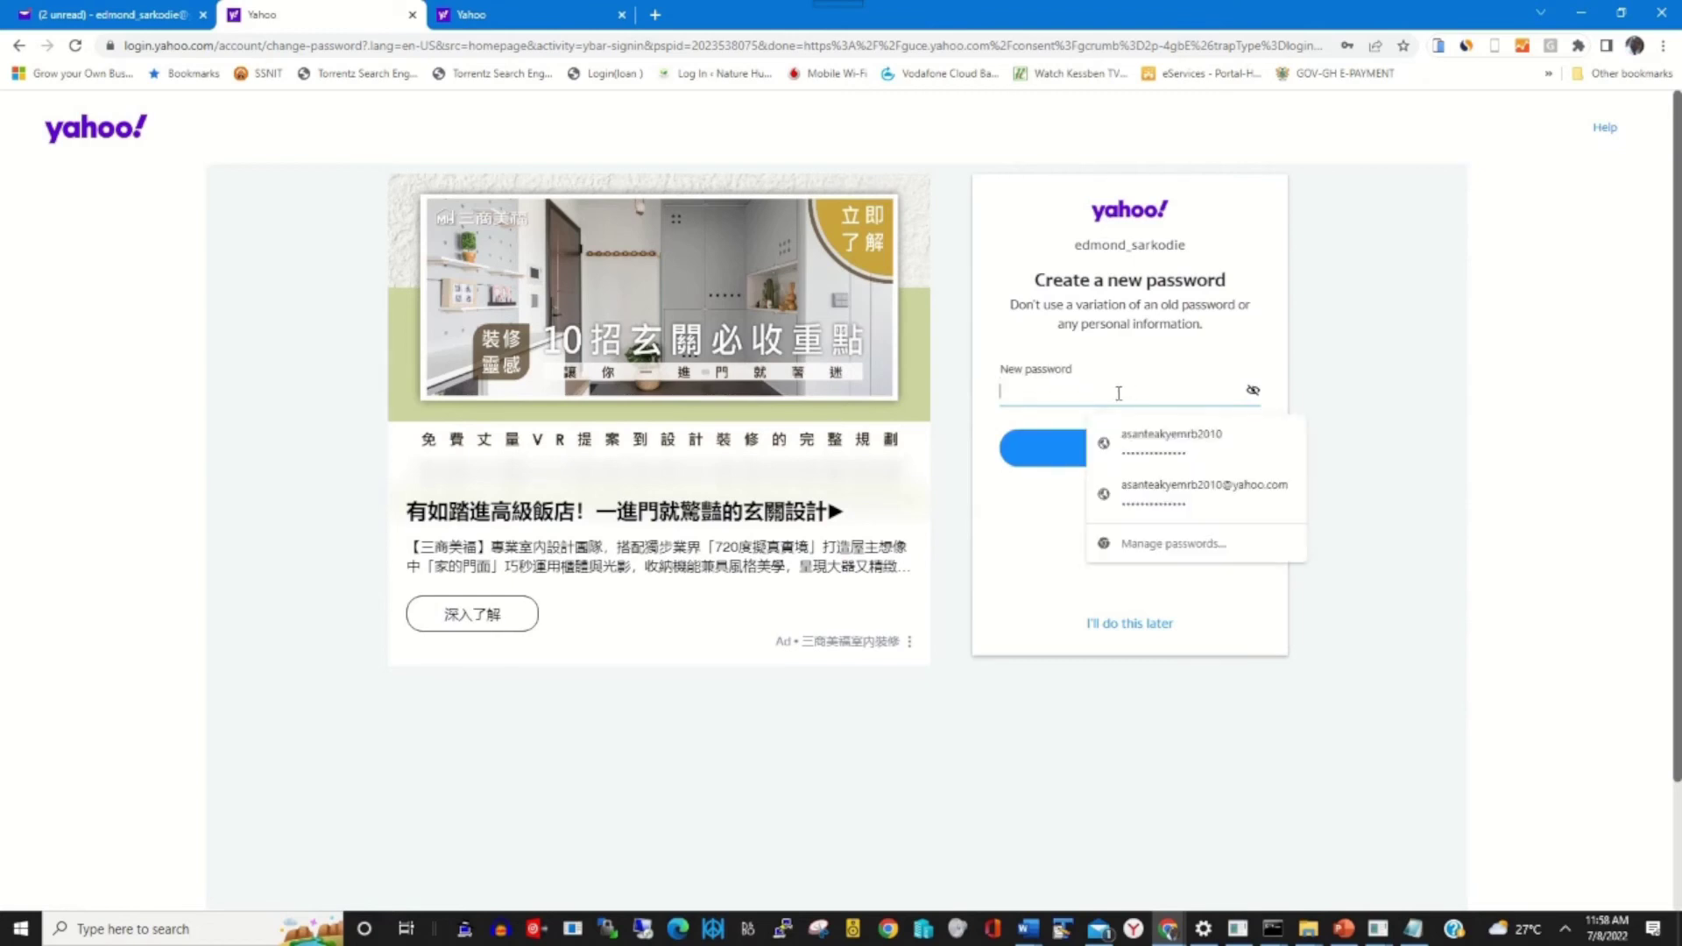
pyautogui.write('aaaaaa')
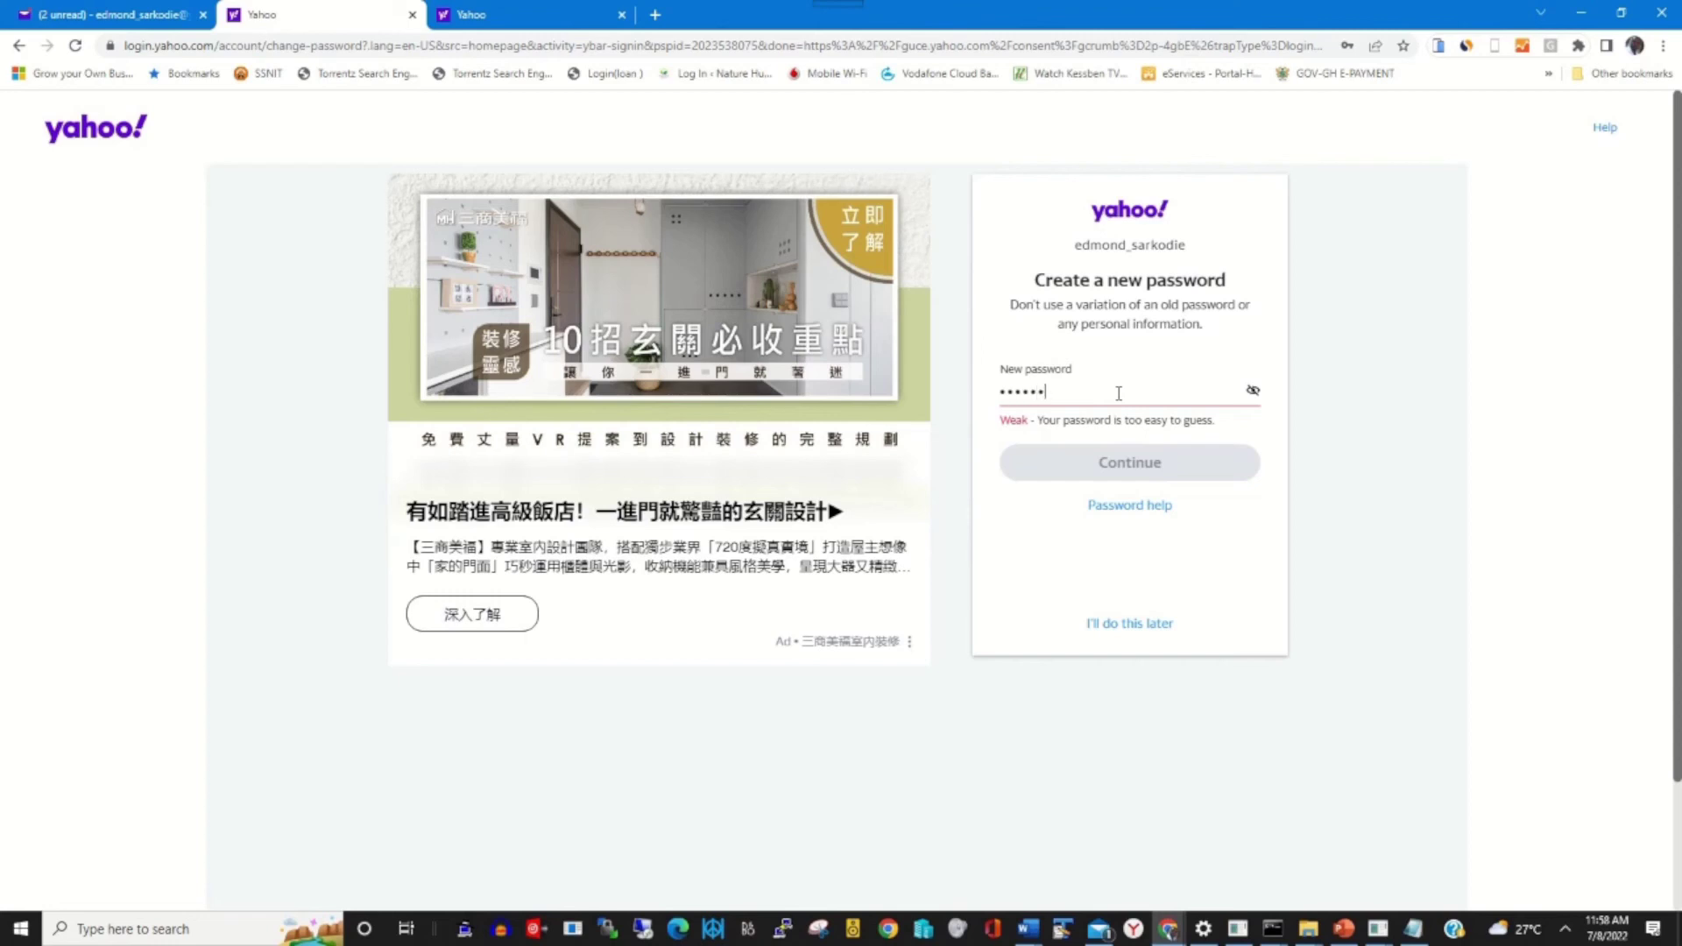
pyautogui.write('aaaaa')
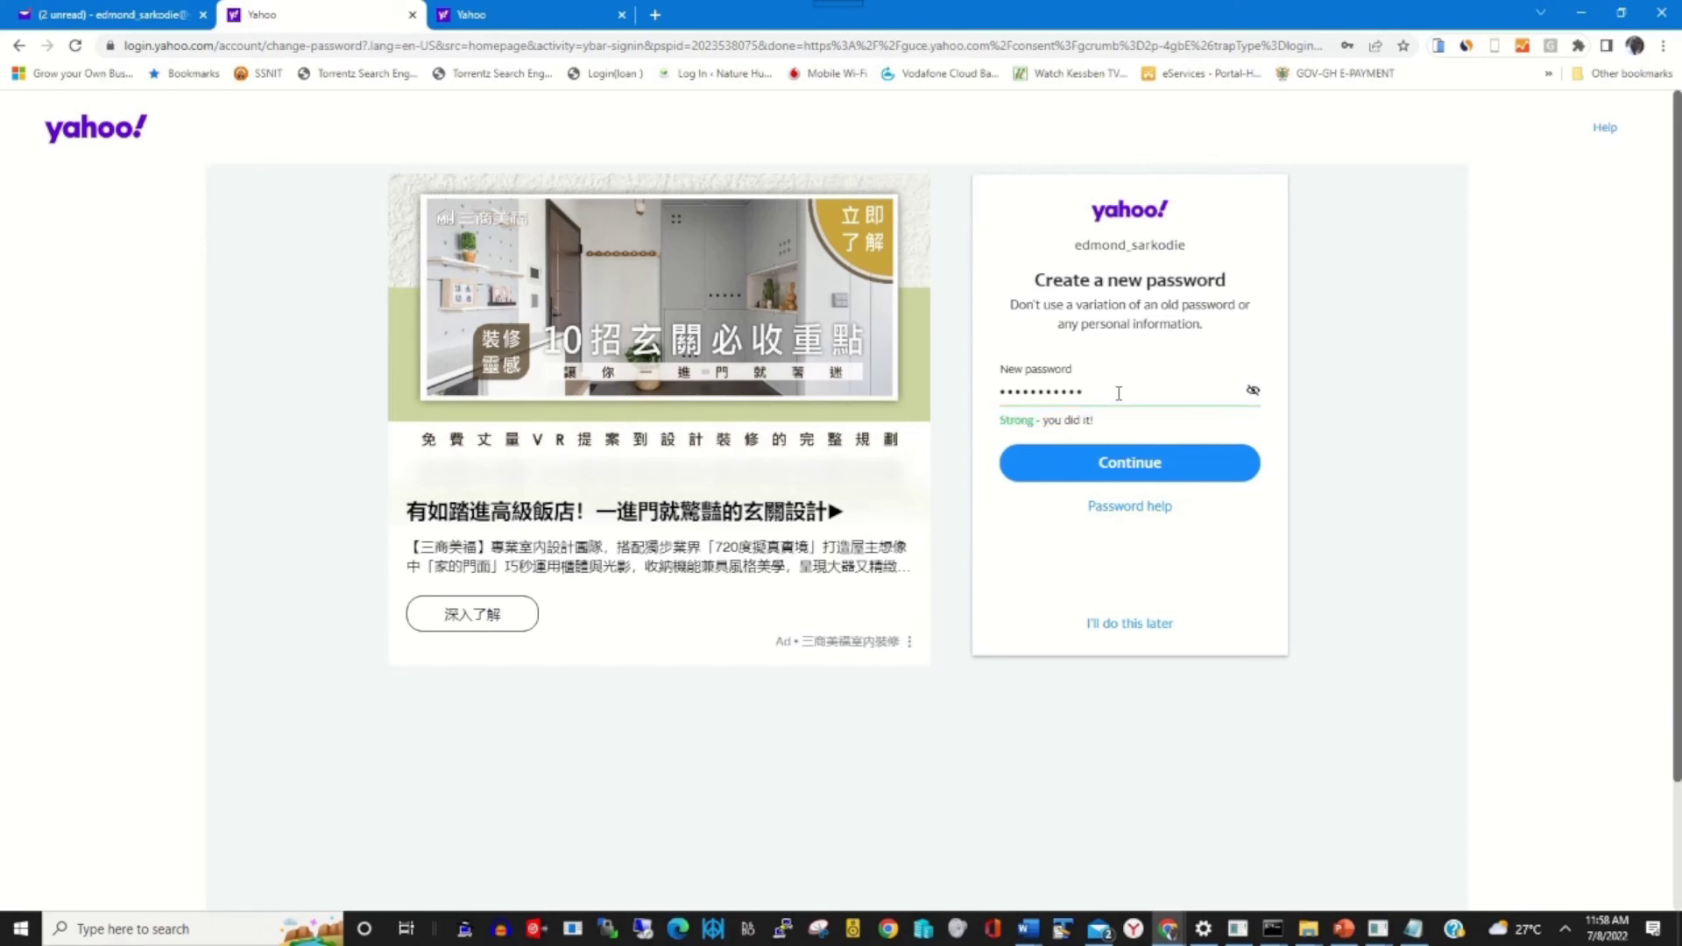
pyautogui.click(1118, 473)
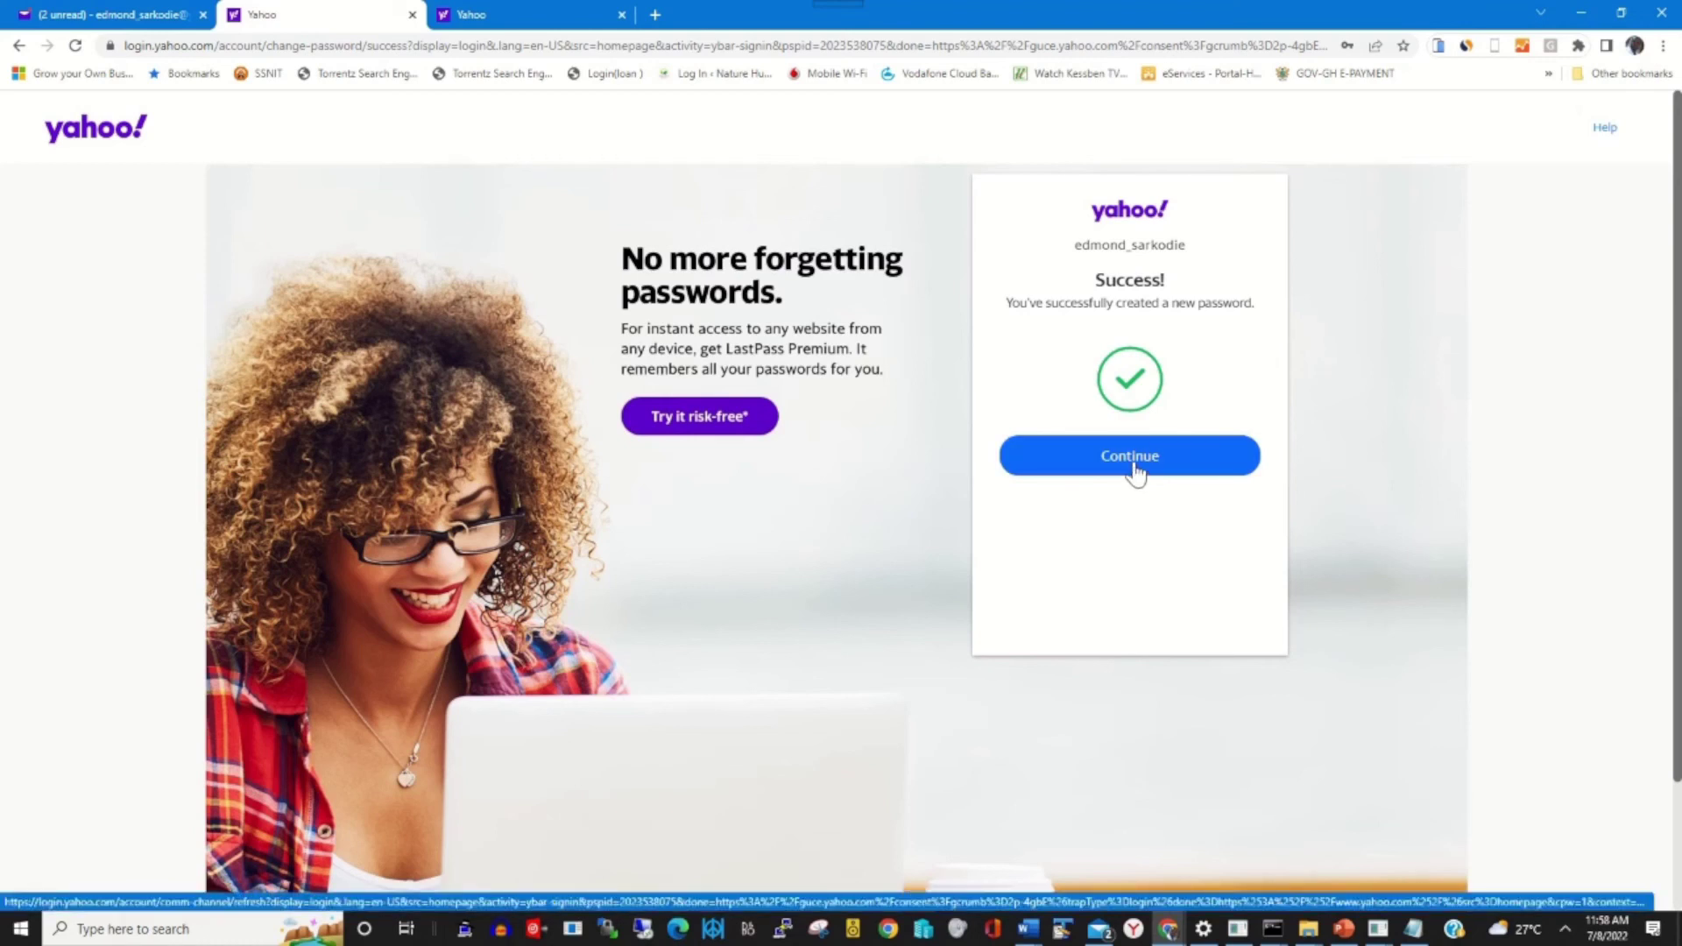
# Continue past the success page, approve the recovery details with Looks good, and open Yahoo Mail.
pyautogui.click(1135, 473)
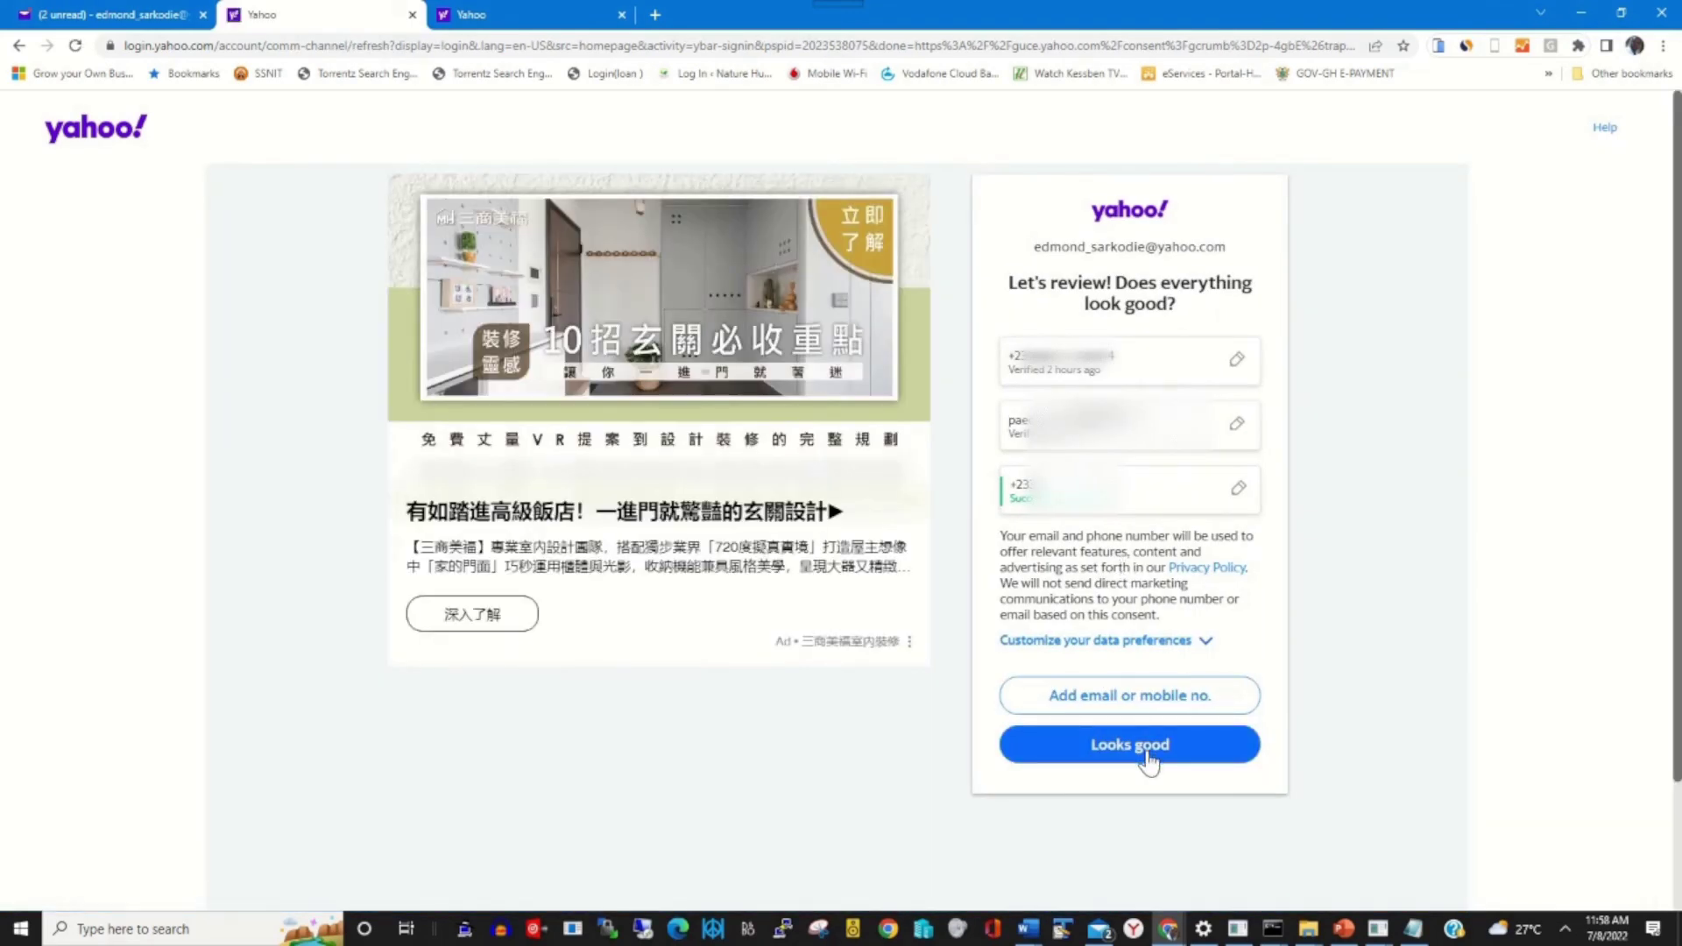
pyautogui.click(1147, 759)
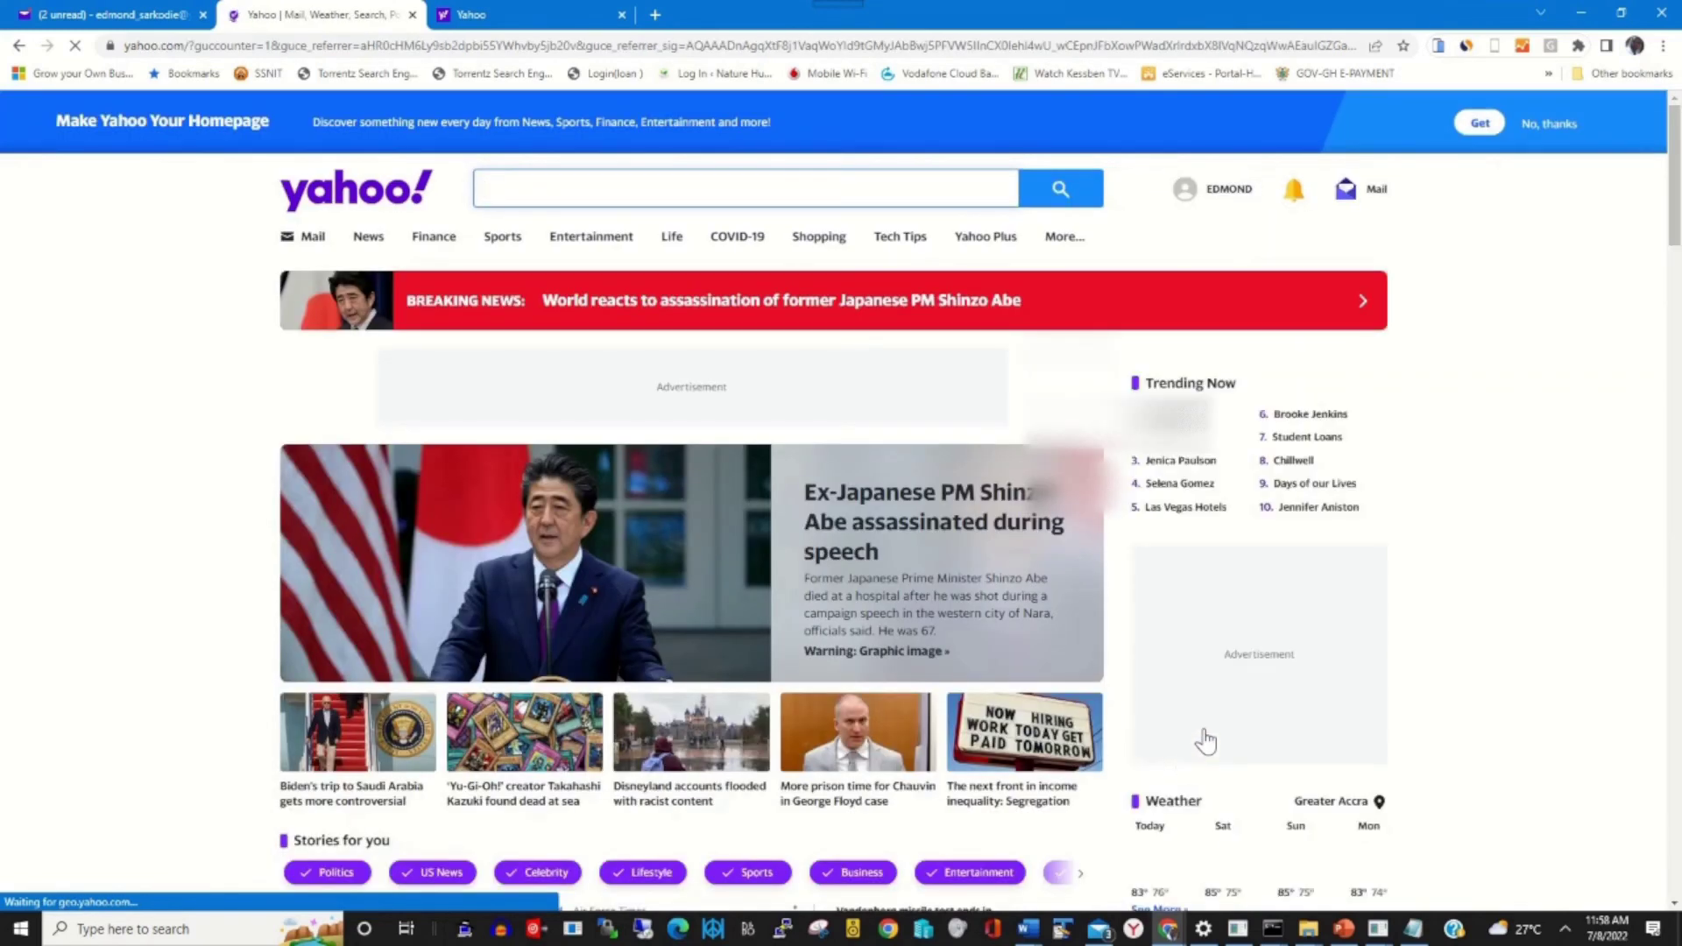
pyautogui.moveTo(1370, 198)
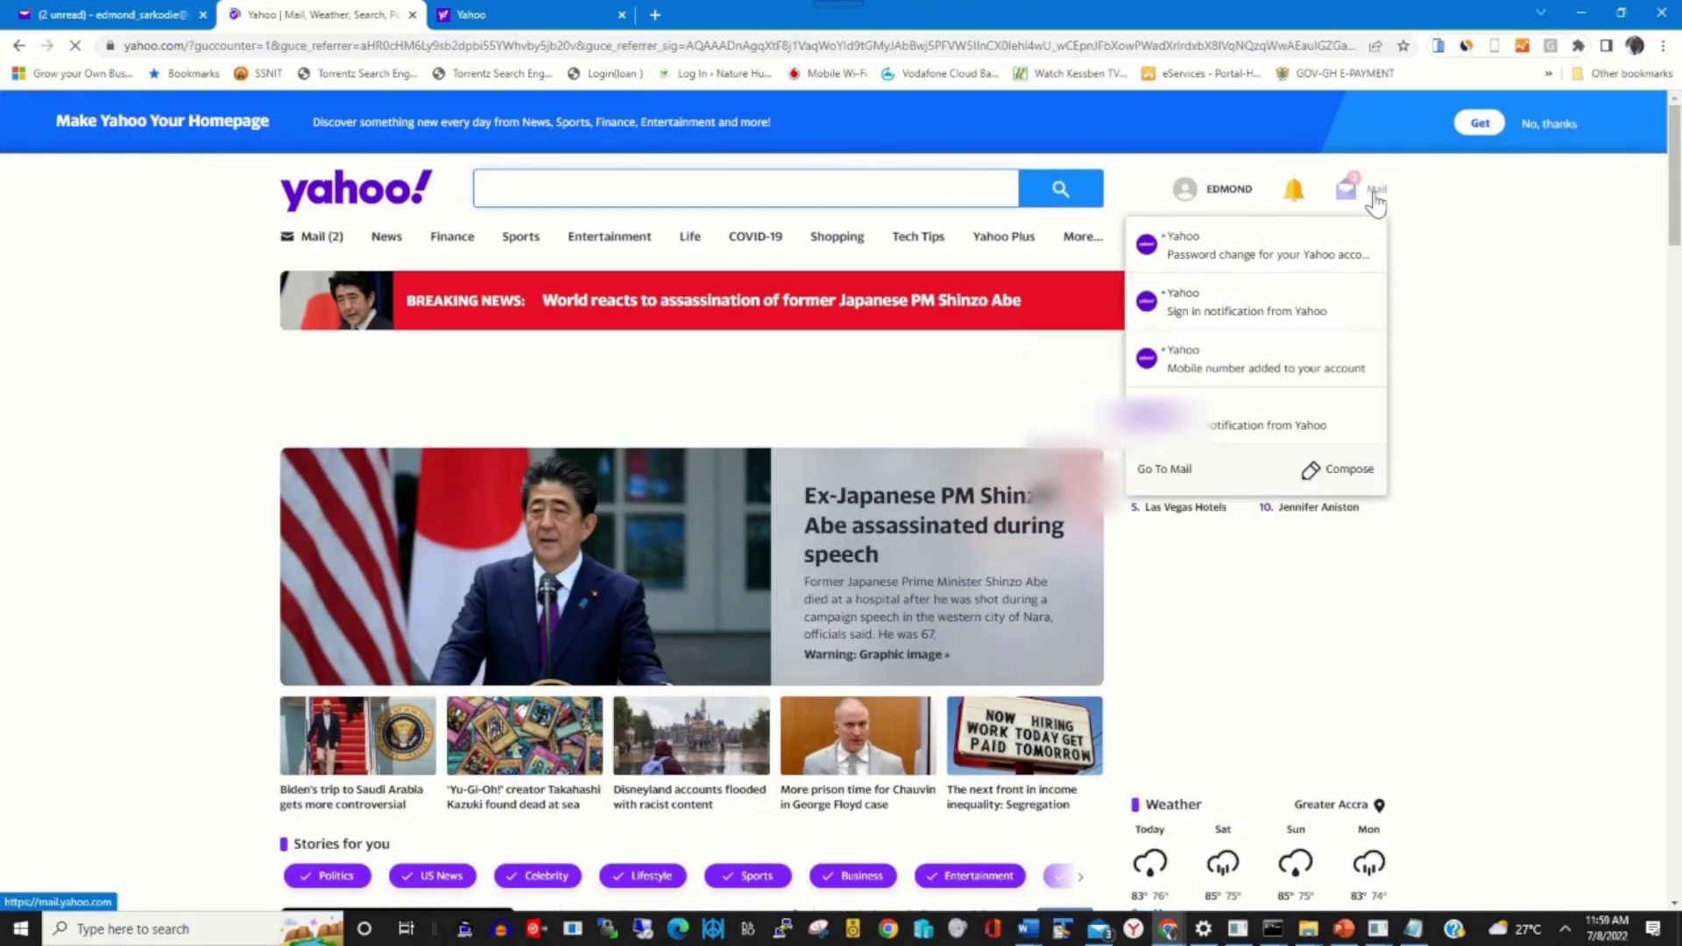
pyautogui.click(1351, 203)
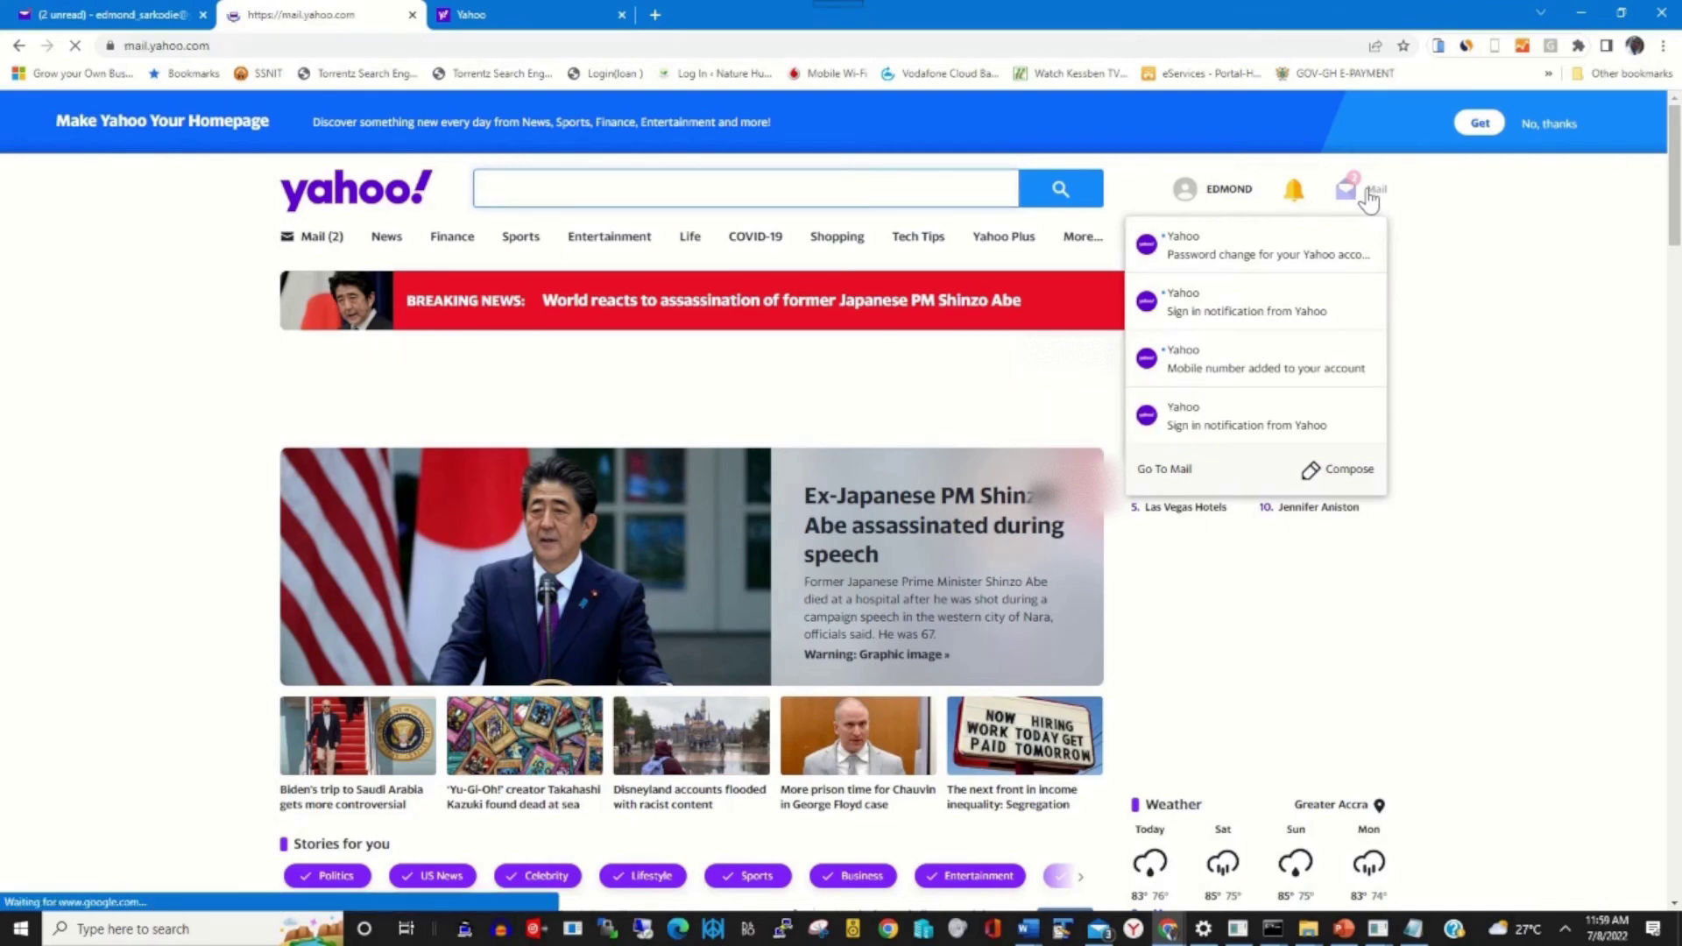